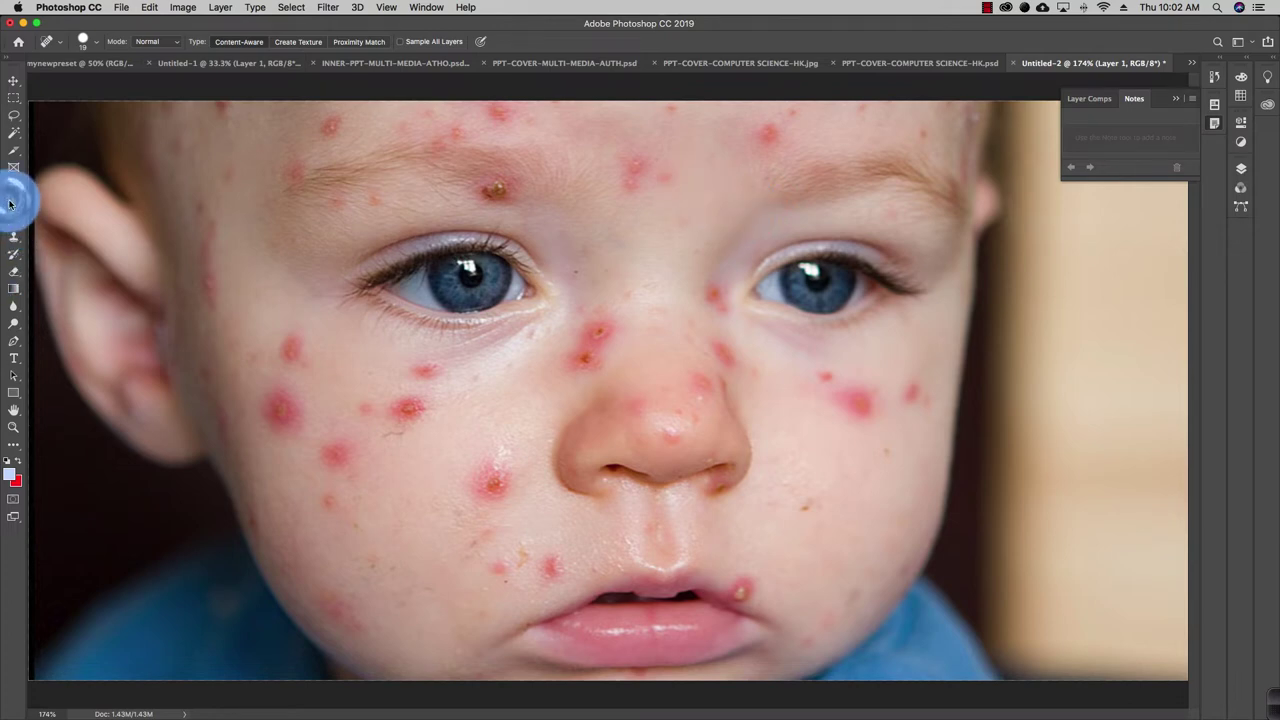
- Remove the red blemishes from both of the baby's cheeks with the content-aware Spot Healing Brush
drag(9, 204, 110, 204)
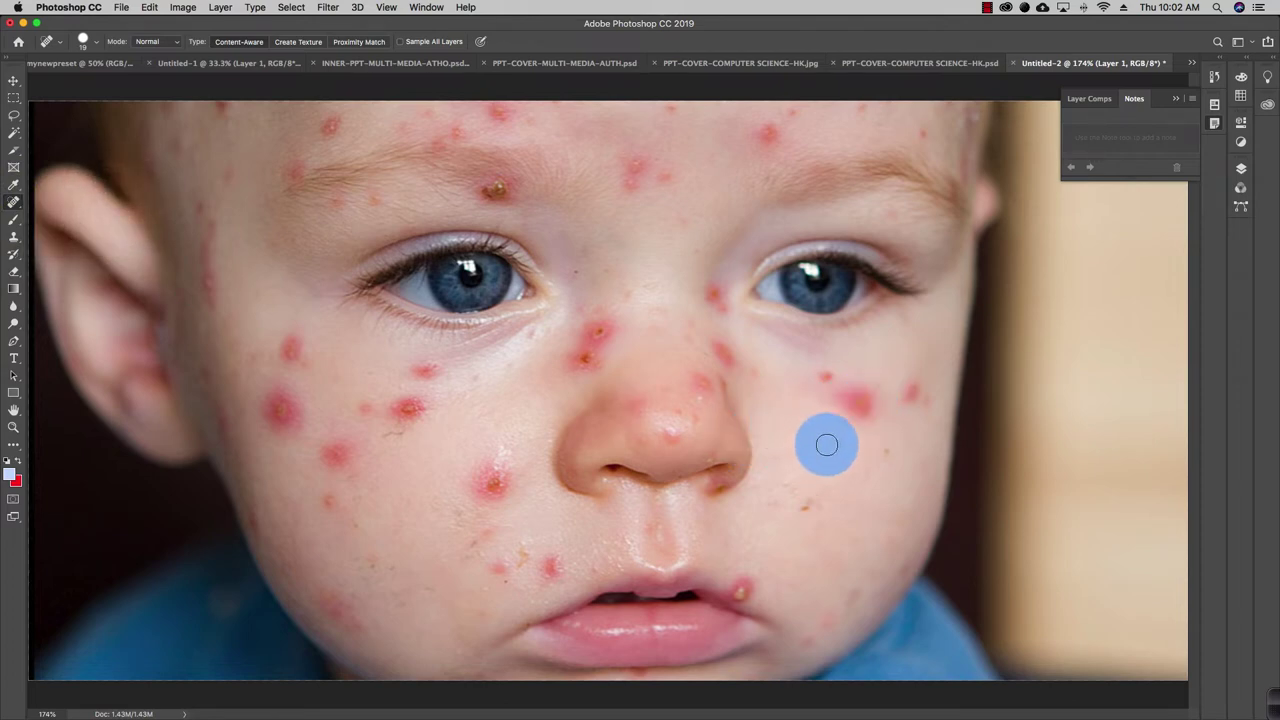
mouse_move(827, 437)
mouse_down()
mouse_move(914, 392)
mouse_move(809, 394)
mouse_move(816, 376)
mouse_move(880, 376)
mouse_up()
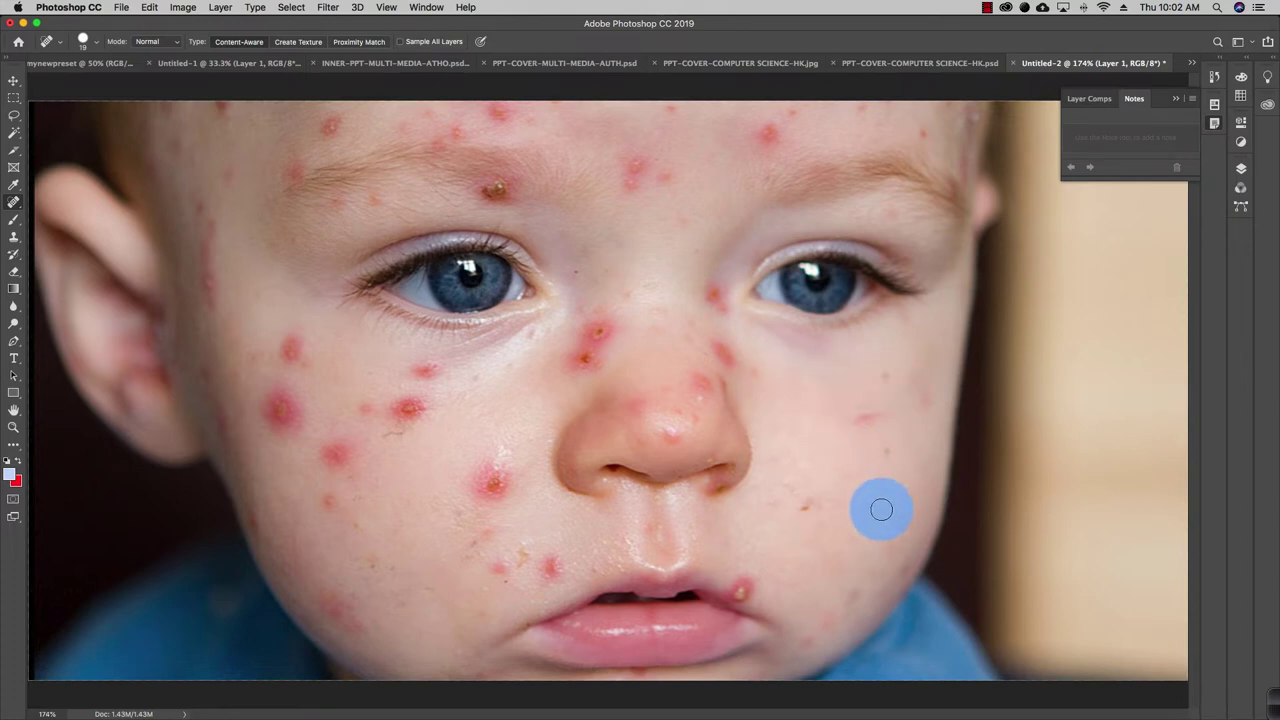
mouse_move(848, 452)
mouse_down()
mouse_move(884, 409)
mouse_move(930, 399)
mouse_move(866, 376)
mouse_up()
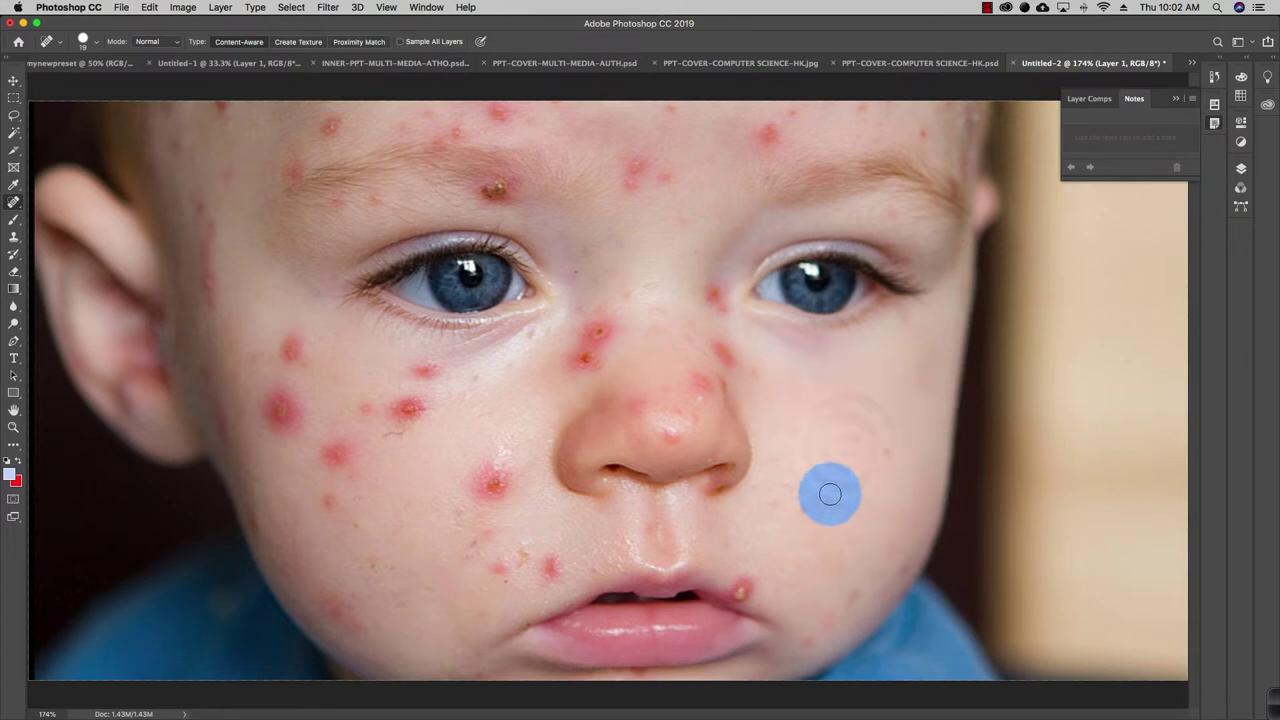
mouse_move(457, 531)
mouse_down()
mouse_move(501, 489)
mouse_move(463, 504)
mouse_move(441, 485)
mouse_move(520, 503)
mouse_move(454, 549)
mouse_move(573, 552)
mouse_move(341, 590)
mouse_move(322, 617)
mouse_move(361, 605)
mouse_move(368, 495)
mouse_move(436, 409)
mouse_move(380, 412)
mouse_move(399, 386)
mouse_move(423, 375)
mouse_move(359, 444)
mouse_move(289, 485)
mouse_move(347, 454)
mouse_move(303, 493)
mouse_move(337, 415)
mouse_move(267, 408)
mouse_move(303, 344)
mouse_move(261, 447)
mouse_move(244, 431)
mouse_move(387, 410)
mouse_move(396, 422)
mouse_move(319, 512)
mouse_up()
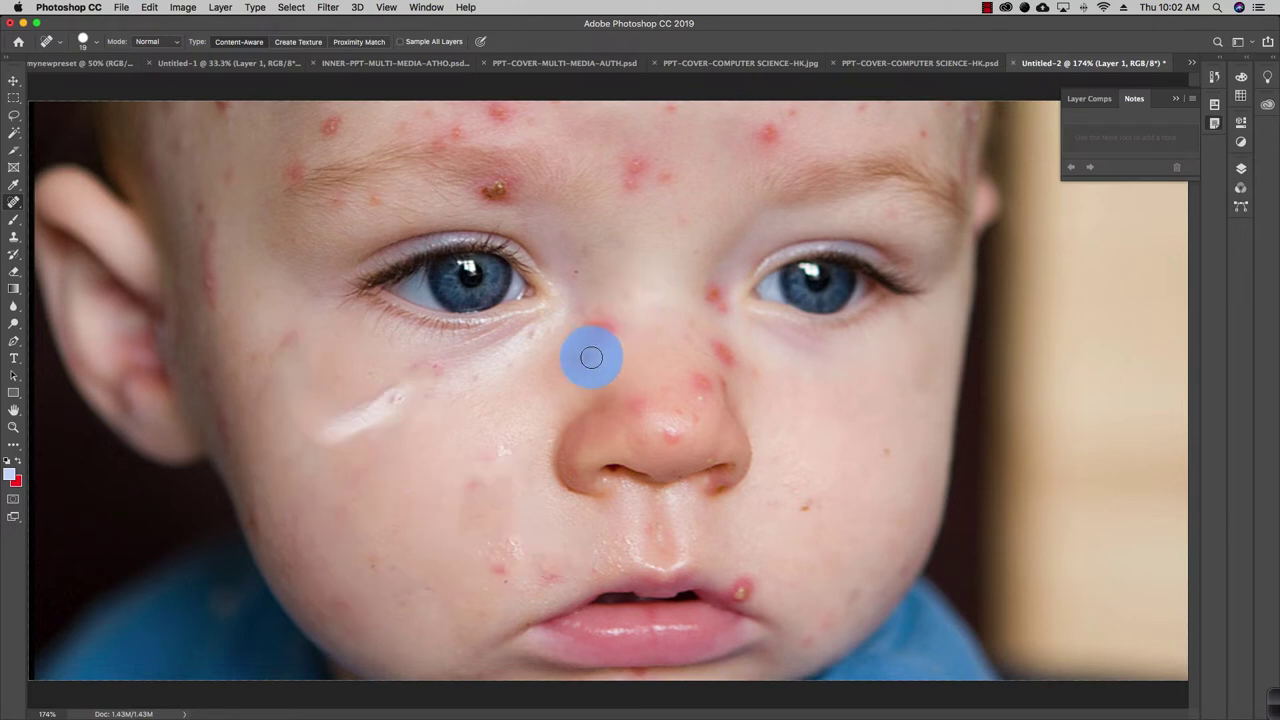
- Heal the red spots on the nose, on both sides of its bridge and under the inner corners of the eyes
mouse_move(589, 354)
mouse_down()
mouse_move(531, 400)
mouse_move(545, 395)
mouse_up()
mouse_move(776, 381)
mouse_down()
mouse_move(723, 356)
mouse_move(716, 292)
mouse_move(723, 311)
mouse_move(719, 295)
mouse_move(708, 309)
mouse_move(729, 377)
mouse_move(705, 380)
mouse_move(820, 365)
mouse_up()
mouse_move(578, 348)
mouse_down()
mouse_move(611, 335)
mouse_move(596, 361)
mouse_move(569, 351)
mouse_move(582, 339)
mouse_move(580, 392)
mouse_up()
mouse_move(714, 416)
mouse_down()
mouse_move(657, 420)
mouse_move(691, 371)
mouse_move(620, 435)
mouse_up()
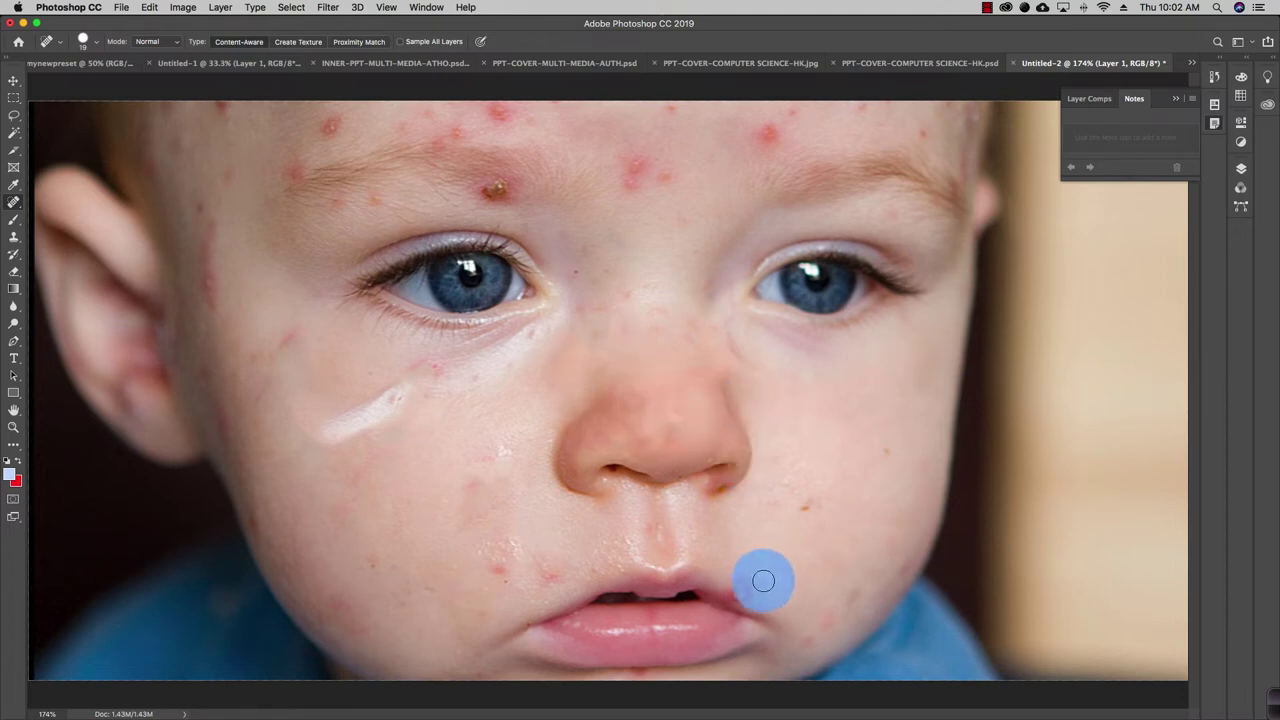
- Heal the blemishes beside the mouth and on the lower cheek near the jaw, undoing the stray jaw stroke
mouse_move(740, 590)
mouse_down()
mouse_move(806, 591)
mouse_move(773, 600)
mouse_up()
drag(514, 586, 566, 571)
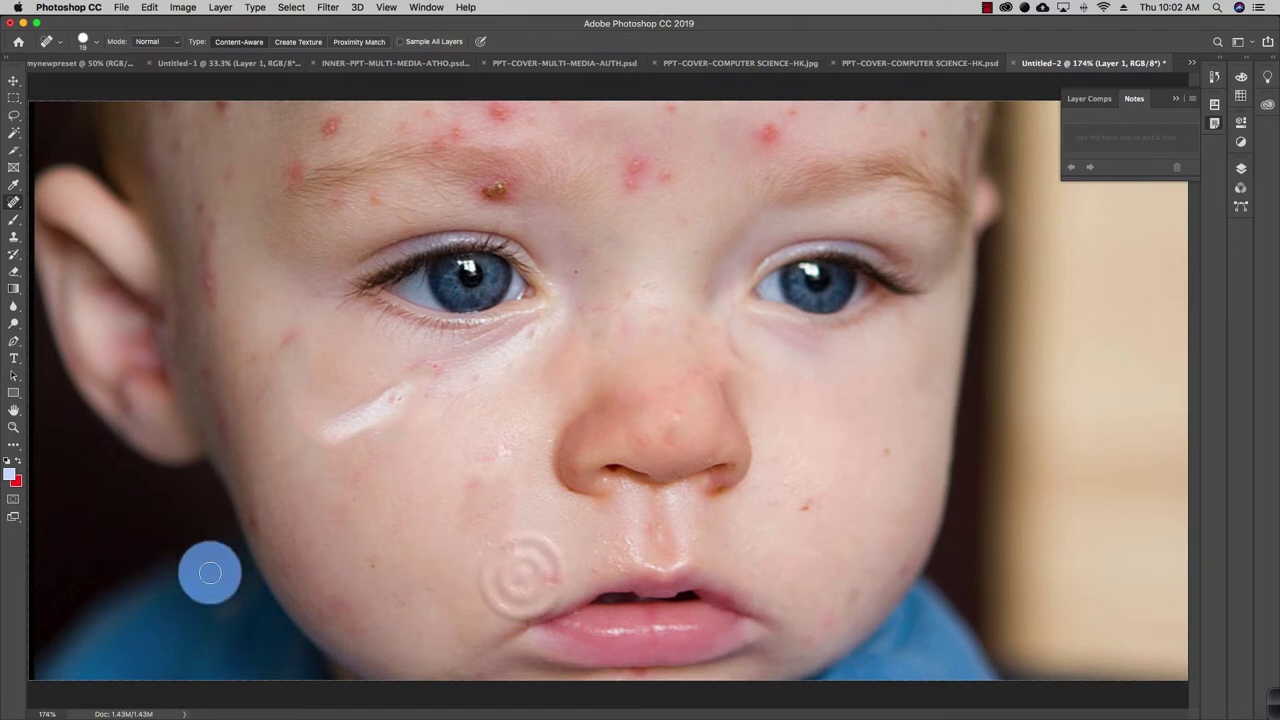
mouse_move(363, 635)
mouse_down()
mouse_move(292, 606)
mouse_move(342, 599)
mouse_move(276, 585)
mouse_move(263, 512)
mouse_up()
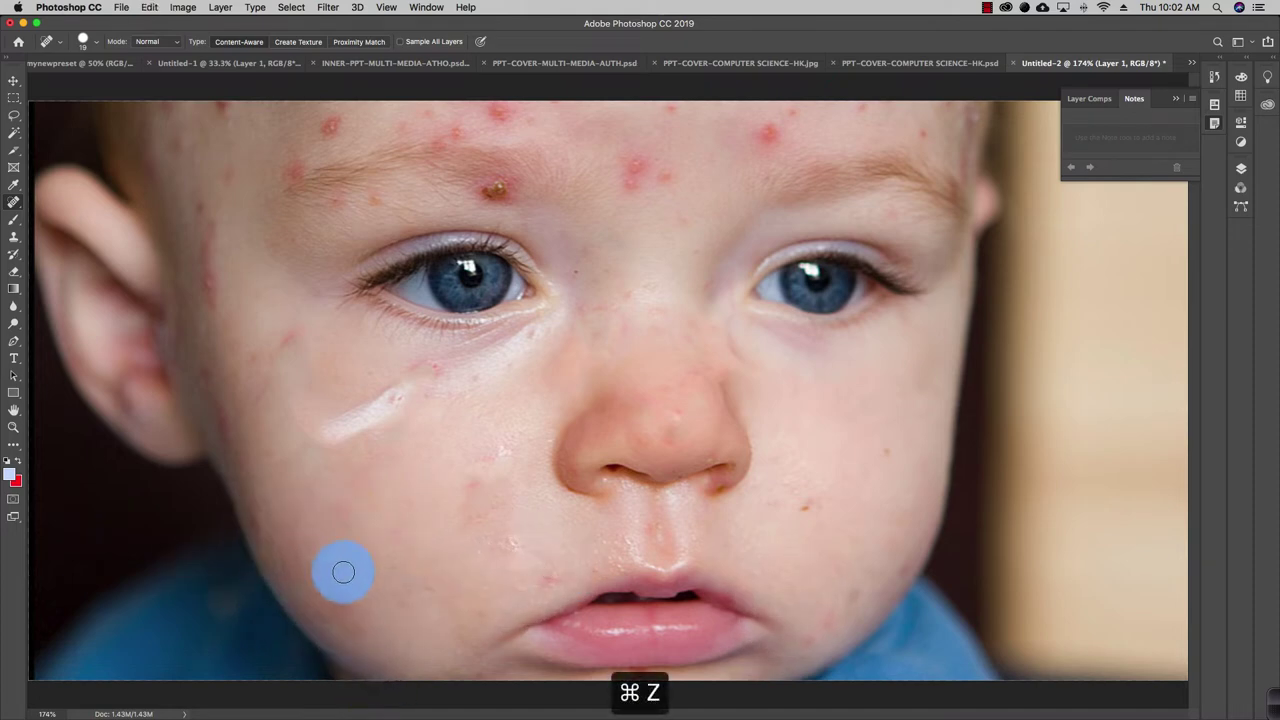
click(366, 626)
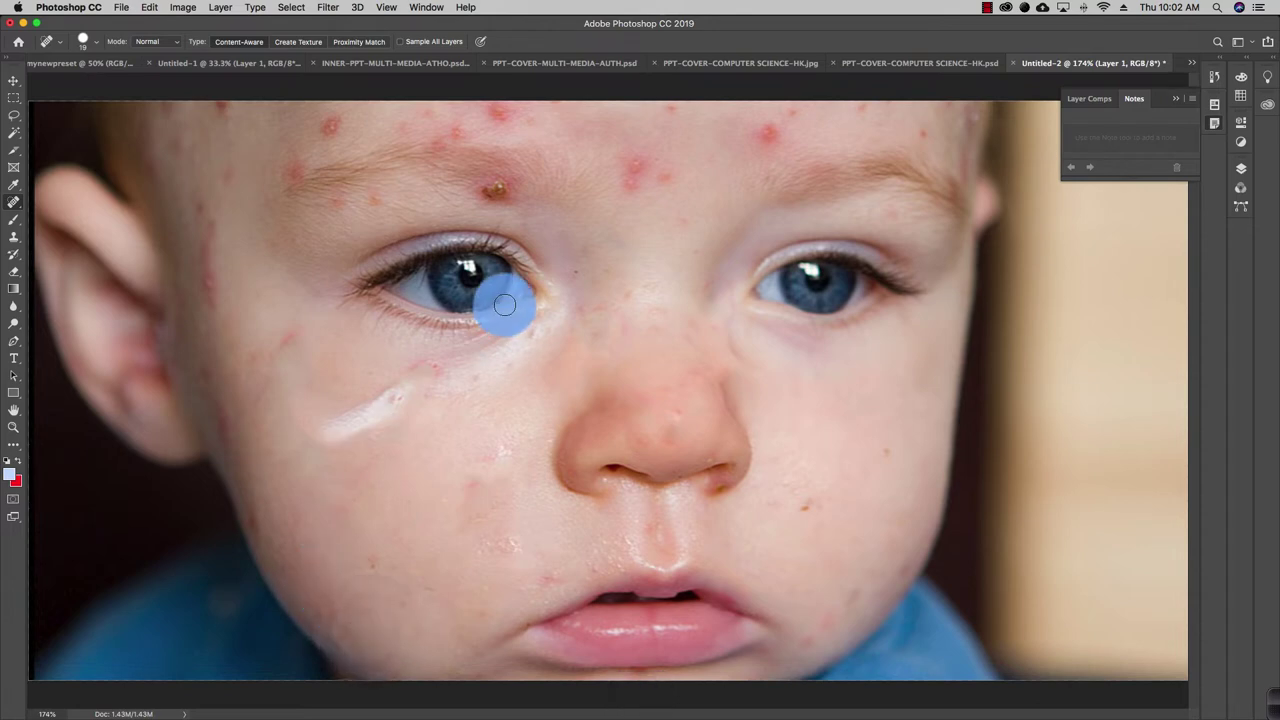
- Heal the blemishes along the temple and cheek edge beside the ear, plus the largest bumps at both eyebrows
mouse_move(390, 110)
mouse_down()
mouse_move(261, 188)
mouse_move(208, 242)
mouse_move(194, 288)
mouse_move(269, 353)
mouse_move(291, 340)
mouse_move(197, 369)
mouse_move(222, 403)
mouse_move(256, 513)
mouse_up()
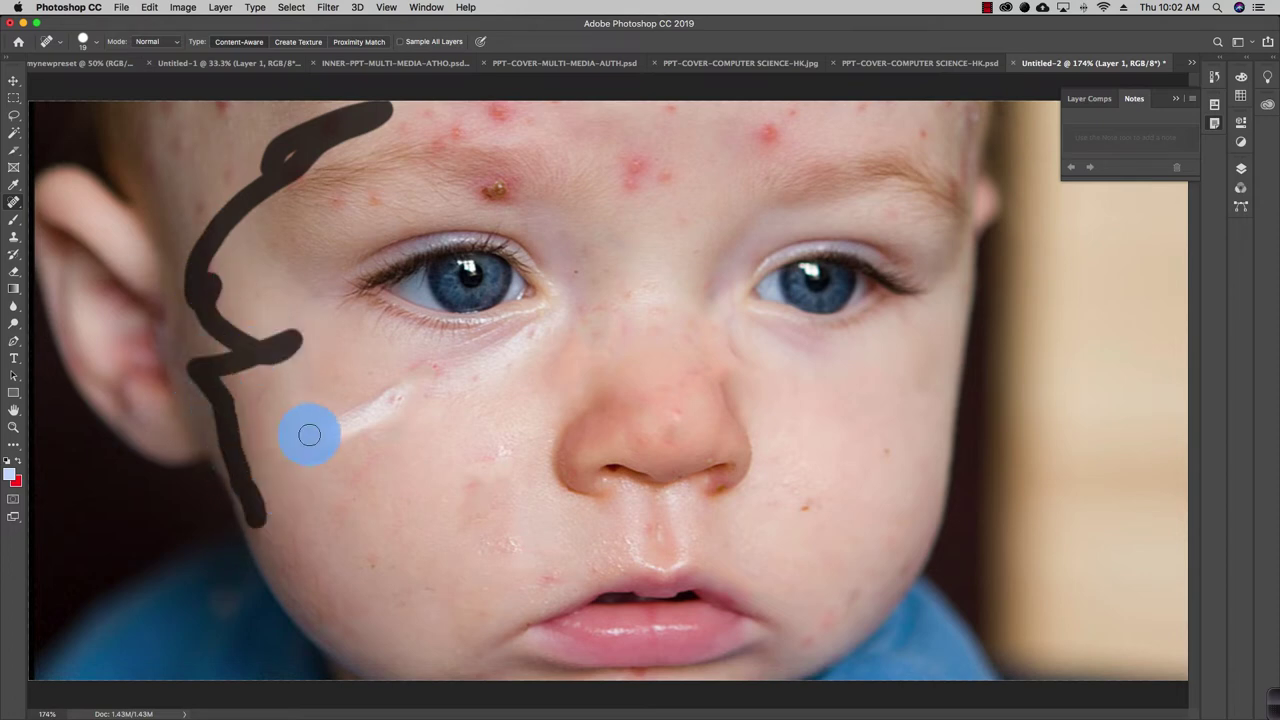
mouse_move(210, 376)
mouse_down()
mouse_move(269, 393)
mouse_move(253, 426)
mouse_up()
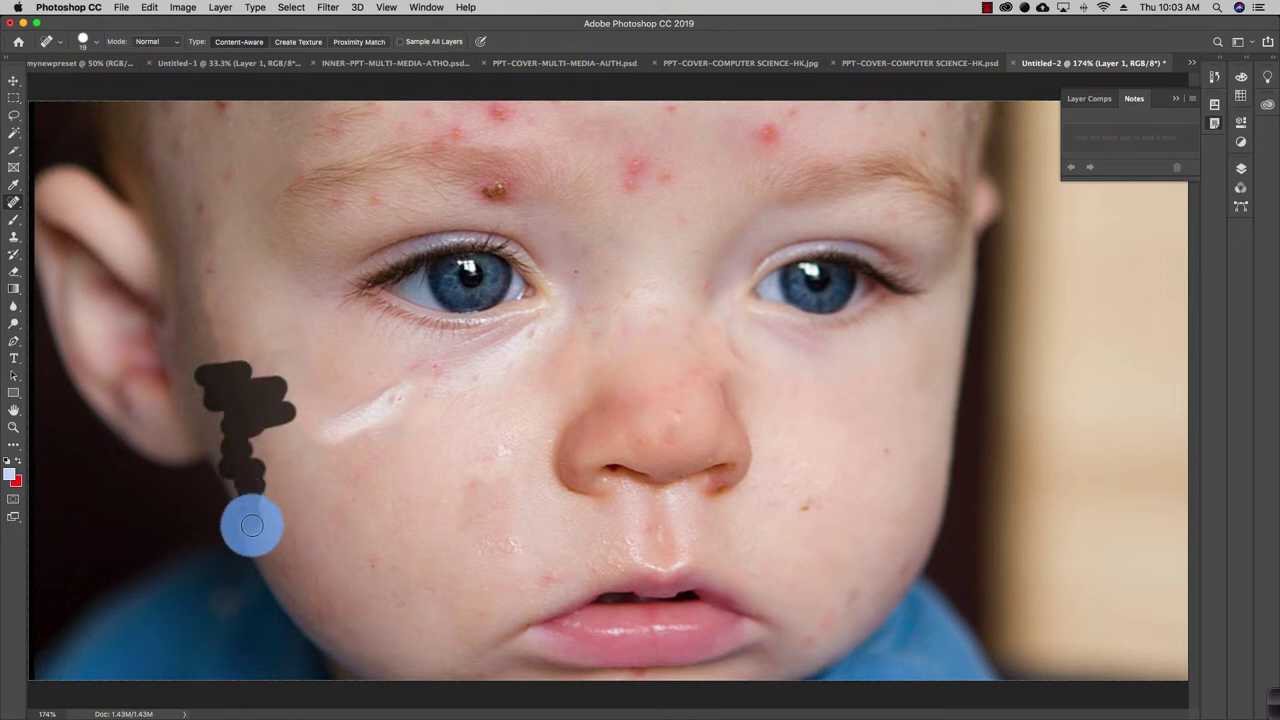
drag(251, 525, 253, 535)
click(500, 188)
drag(761, 145, 791, 123)
- Try to heal the remaining forehead spots with long strokes across the whole forehead
click(657, 171)
mouse_move(625, 125)
mouse_down()
mouse_move(442, 119)
mouse_move(886, 108)
mouse_move(948, 117)
mouse_move(959, 153)
mouse_move(177, 108)
mouse_move(172, 167)
mouse_move(246, 181)
mouse_move(172, 170)
mouse_move(214, 277)
mouse_up()
click(622, 205)
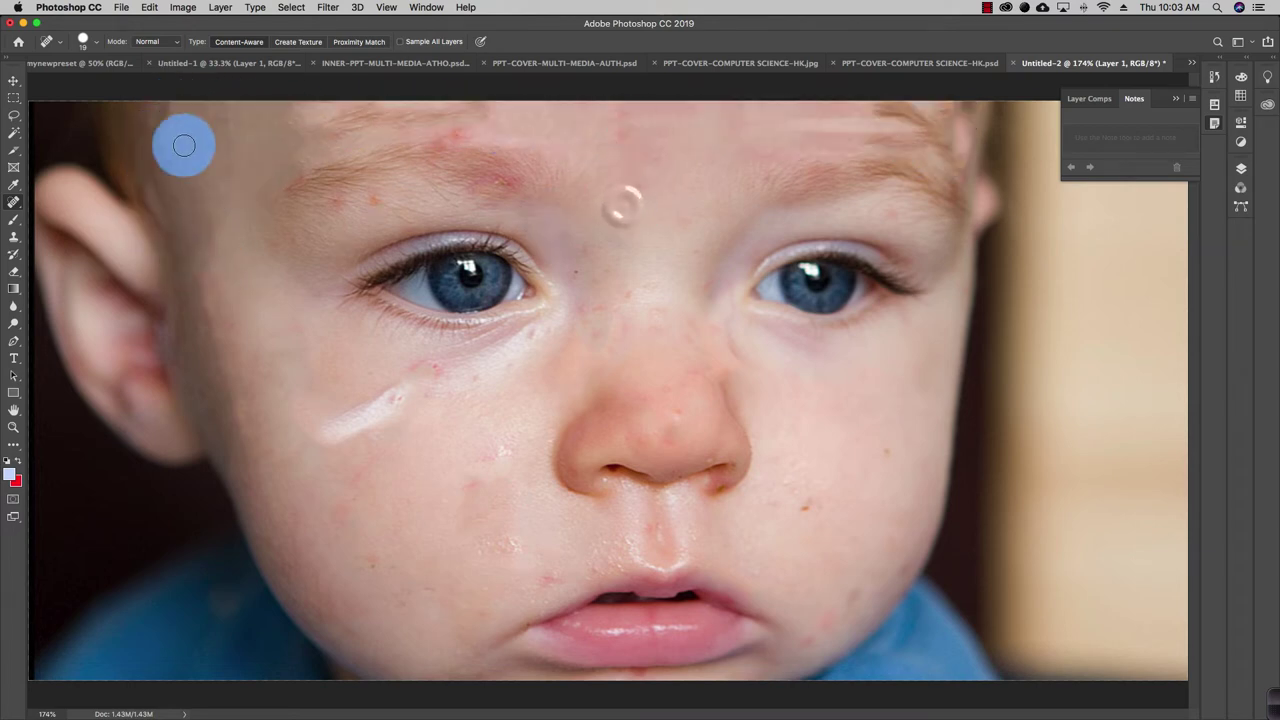
mouse_move(288, 142)
mouse_down()
mouse_move(423, 100)
mouse_move(564, 118)
mouse_up()
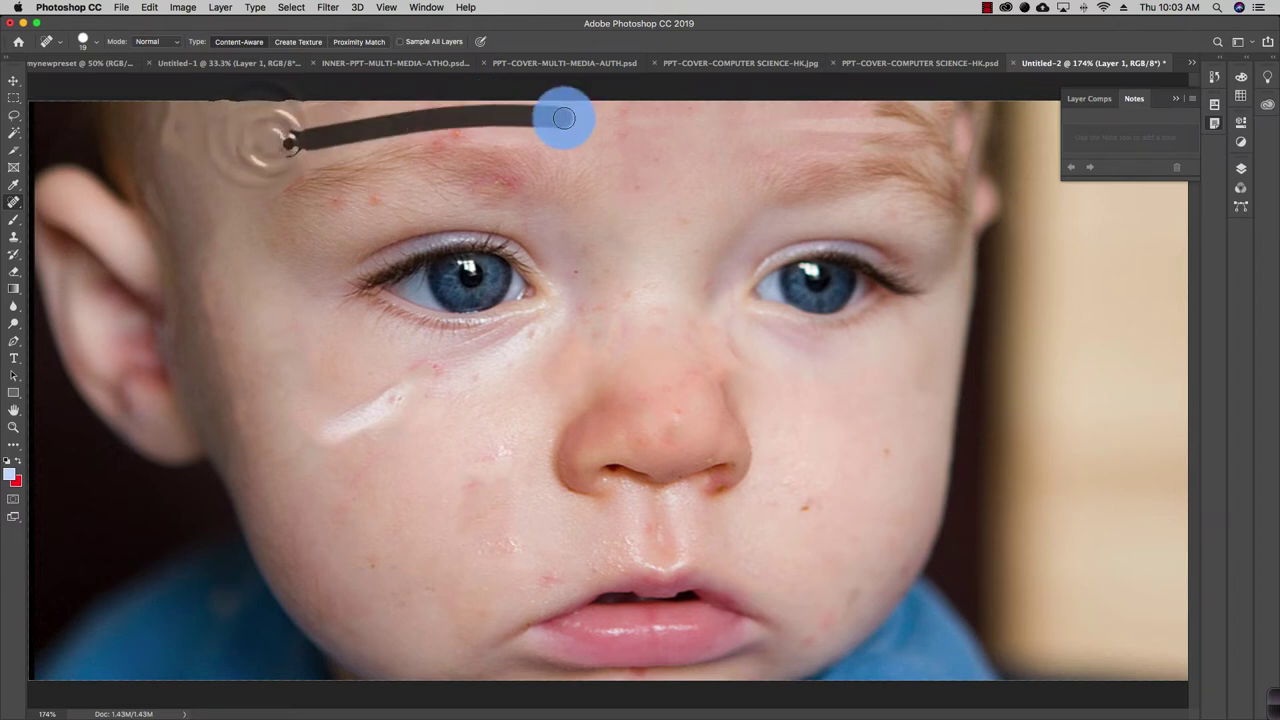
mouse_move(291, 141)
mouse_down()
mouse_move(526, 117)
mouse_move(234, 143)
mouse_up()
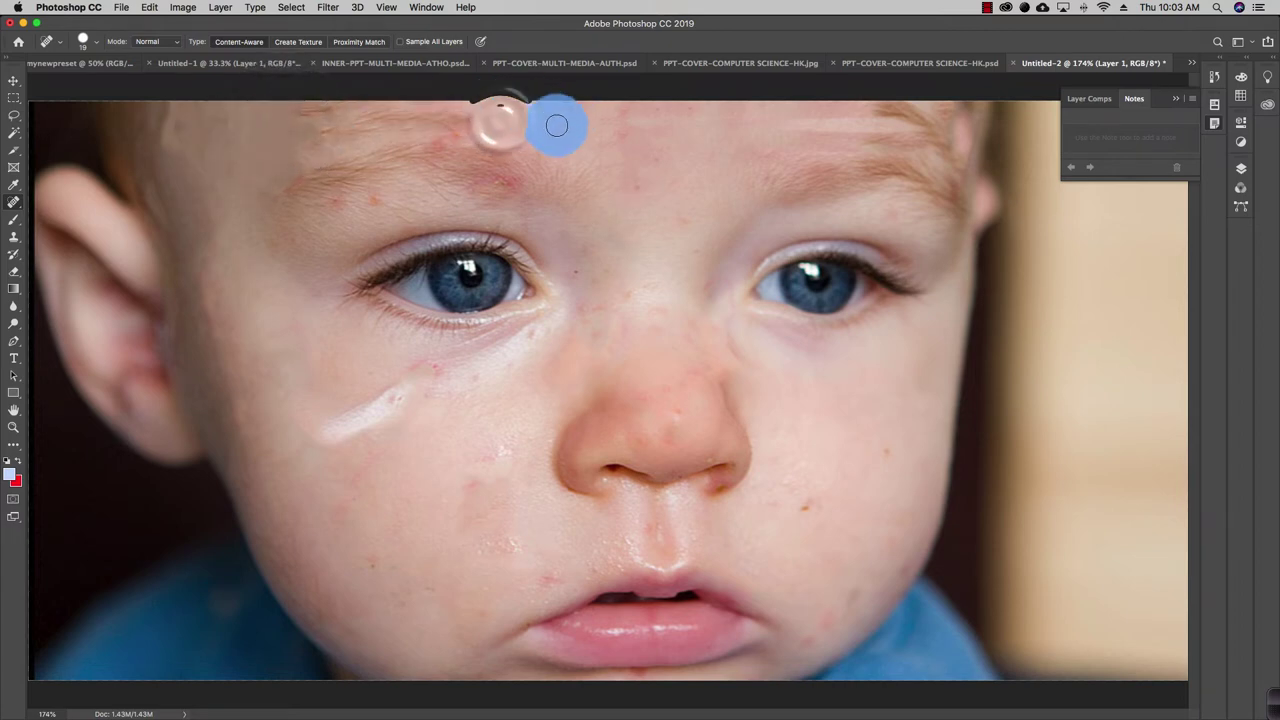
drag(508, 125, 298, 114)
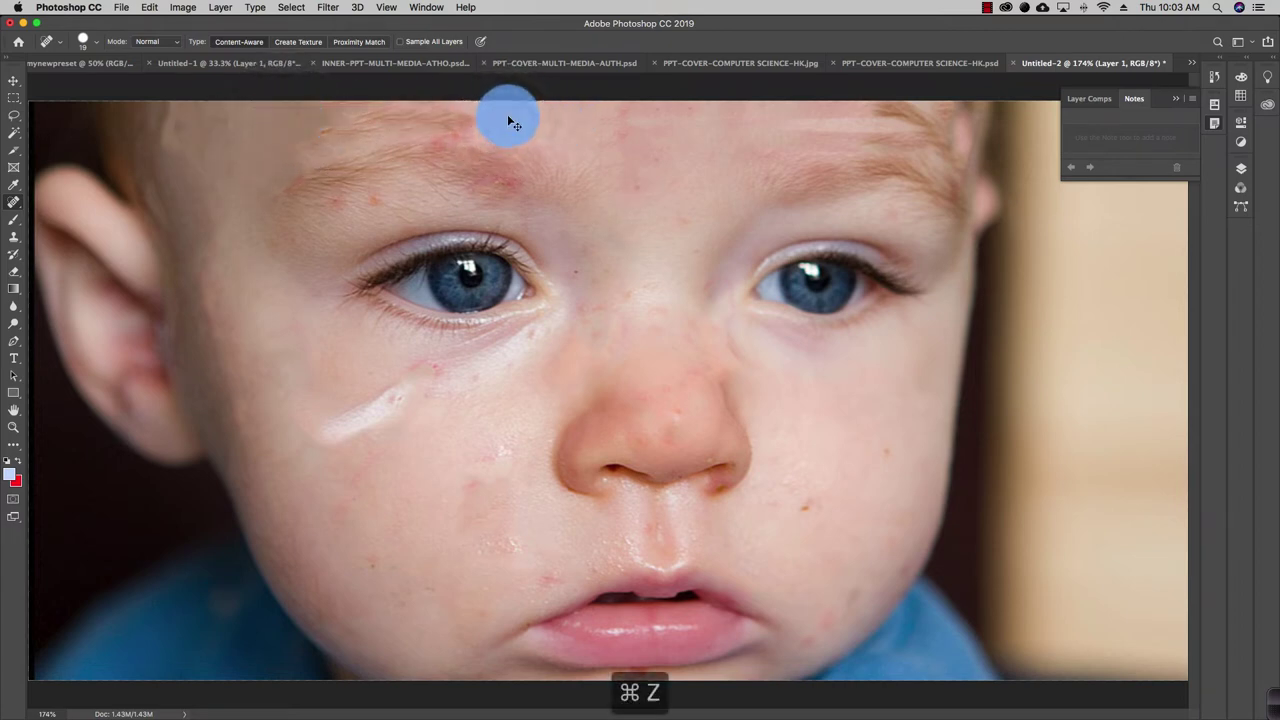
- Undo the last healing strokes across the forehead
key(super+z)
key(super+z)
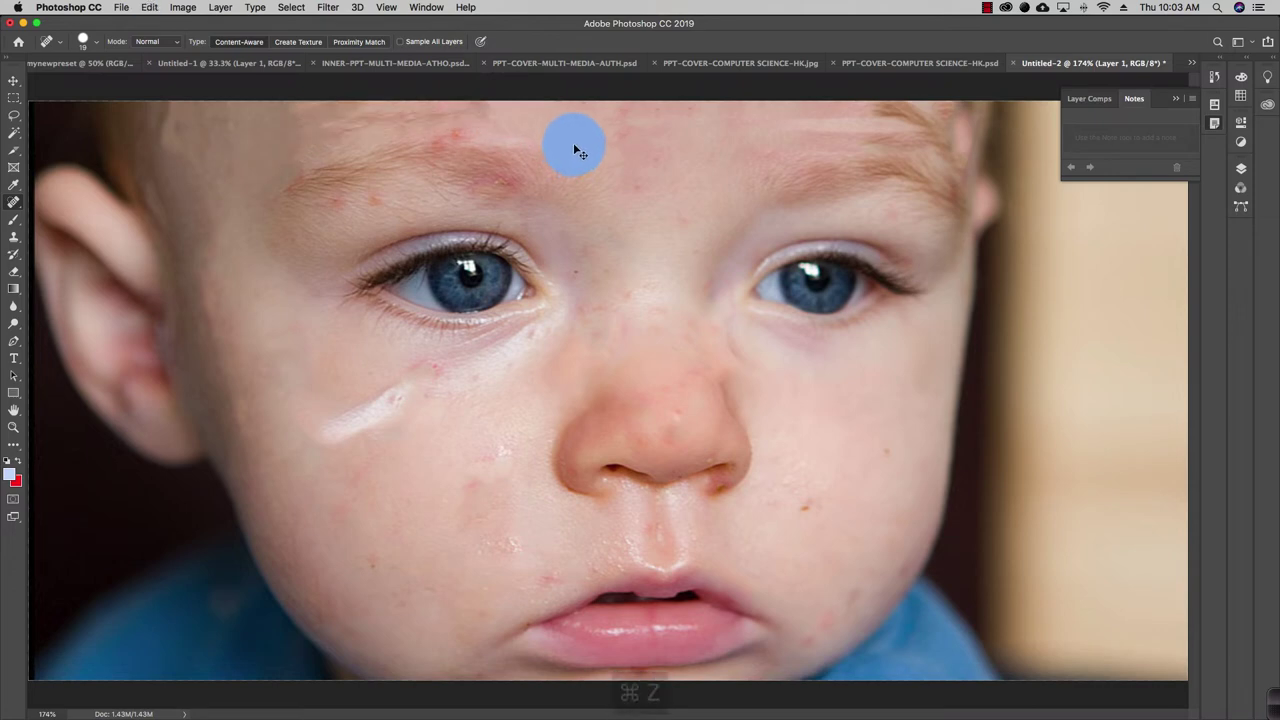
key(super+z)
key(super+z)
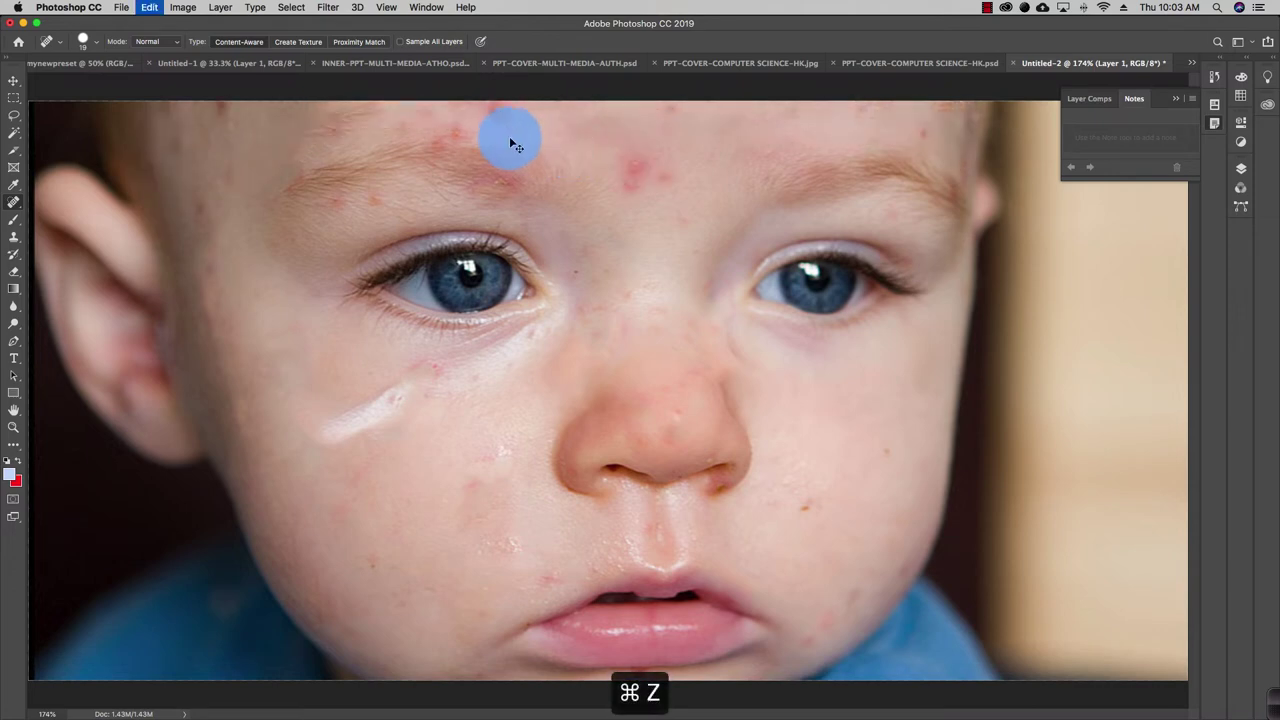
- Heal the spots between the eyebrows and along the forehead above the eyebrow on the ear side, using shorter strokes
mouse_move(640, 172)
mouse_down()
mouse_move(677, 170)
mouse_move(680, 155)
mouse_move(620, 174)
mouse_up()
drag(547, 121, 418, 125)
drag(232, 142, 372, 116)
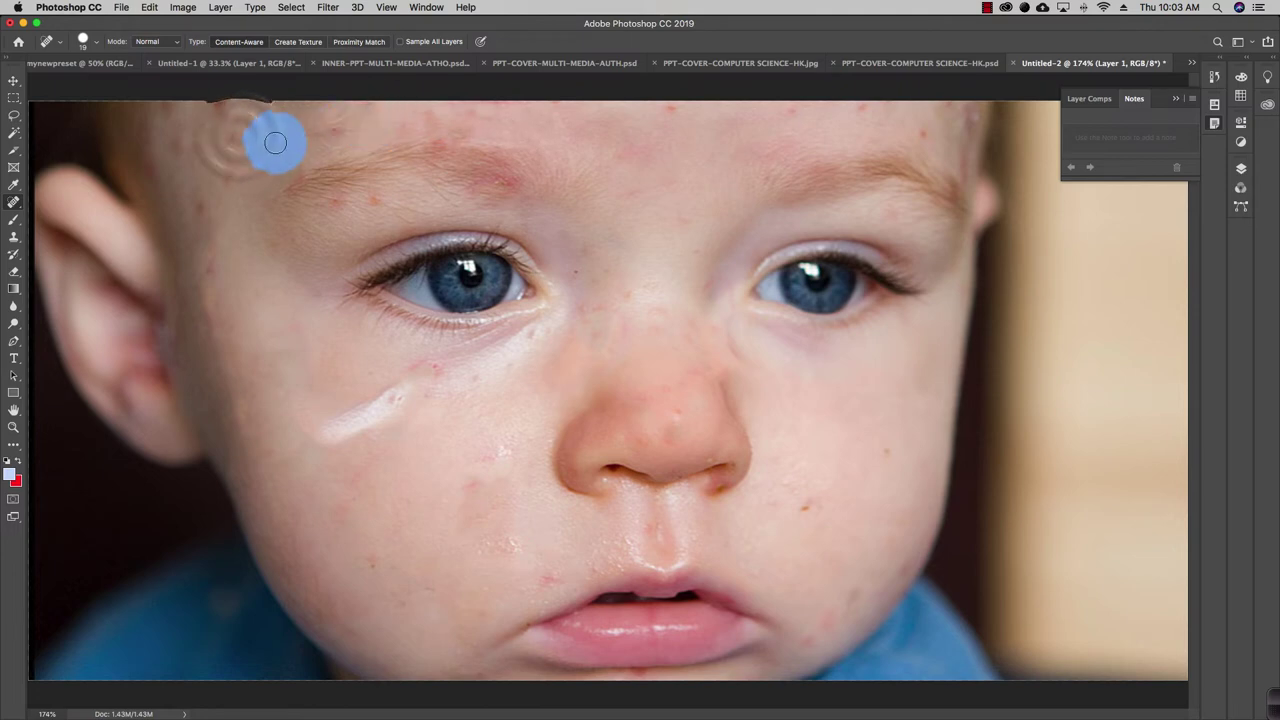
drag(272, 137, 404, 112)
drag(322, 122, 451, 106)
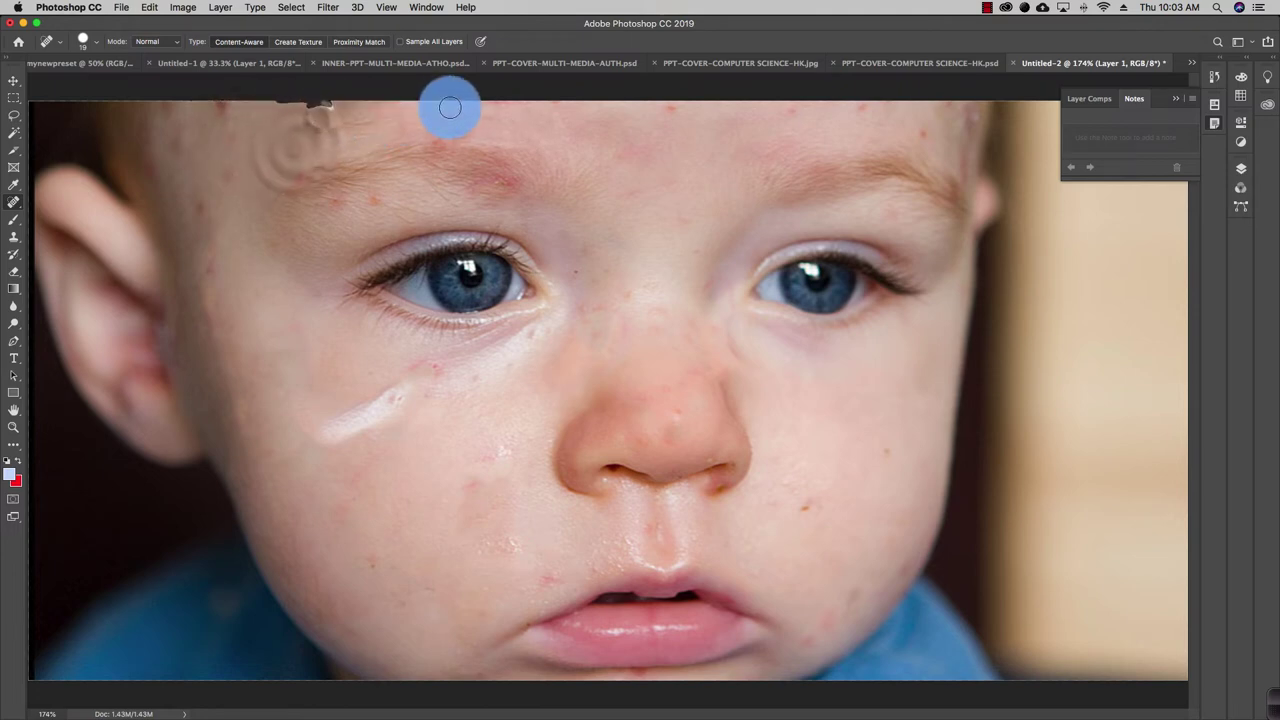
drag(302, 123, 452, 105)
drag(186, 106, 278, 106)
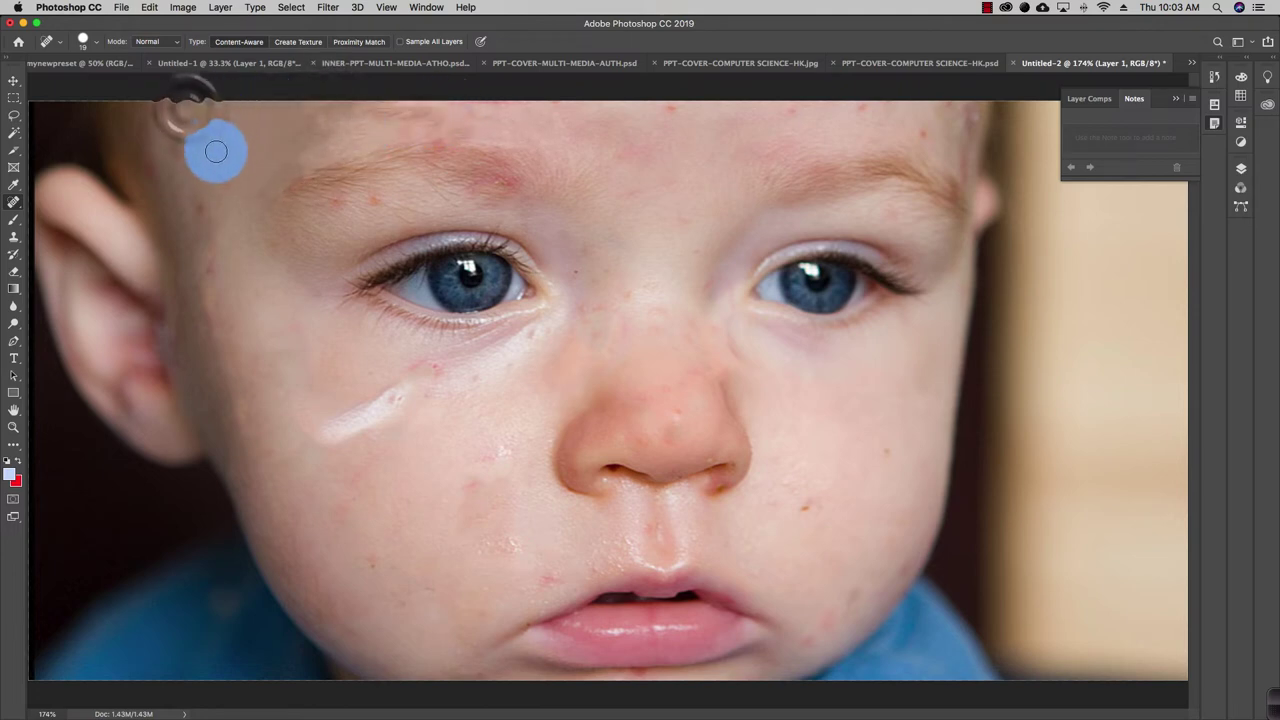
- Heal the small marks on the temple and along the hairline beside the ear
click(223, 91)
click(227, 133)
click(226, 169)
drag(190, 230, 162, 105)
drag(220, 266, 168, 135)
mouse_move(143, 117)
mouse_down()
mouse_move(194, 111)
mouse_move(211, 202)
mouse_up()
click(209, 279)
- Touch up the remaining small spots on the nose, cheeks and chin, and along the upper forehead above the far eyebrow
click(718, 387)
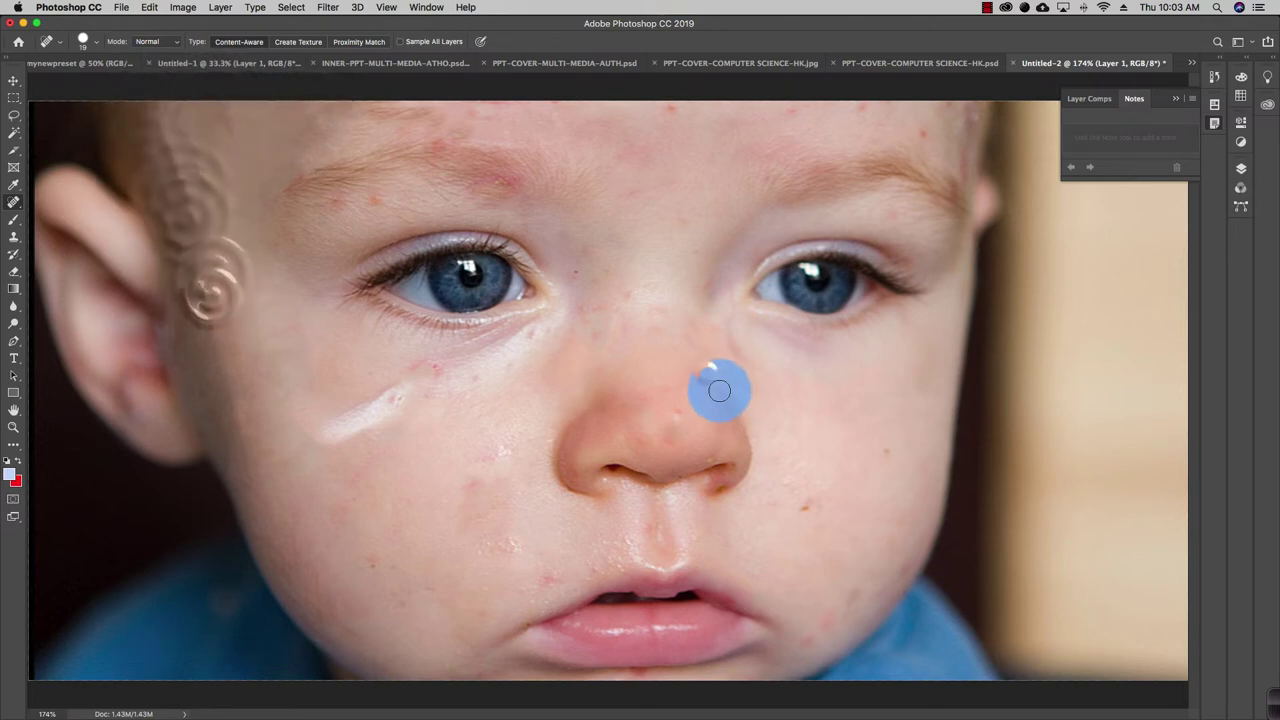
click(723, 321)
click(800, 538)
click(816, 641)
click(551, 585)
mouse_move(397, 508)
mouse_down()
mouse_move(503, 480)
mouse_move(514, 437)
mouse_up()
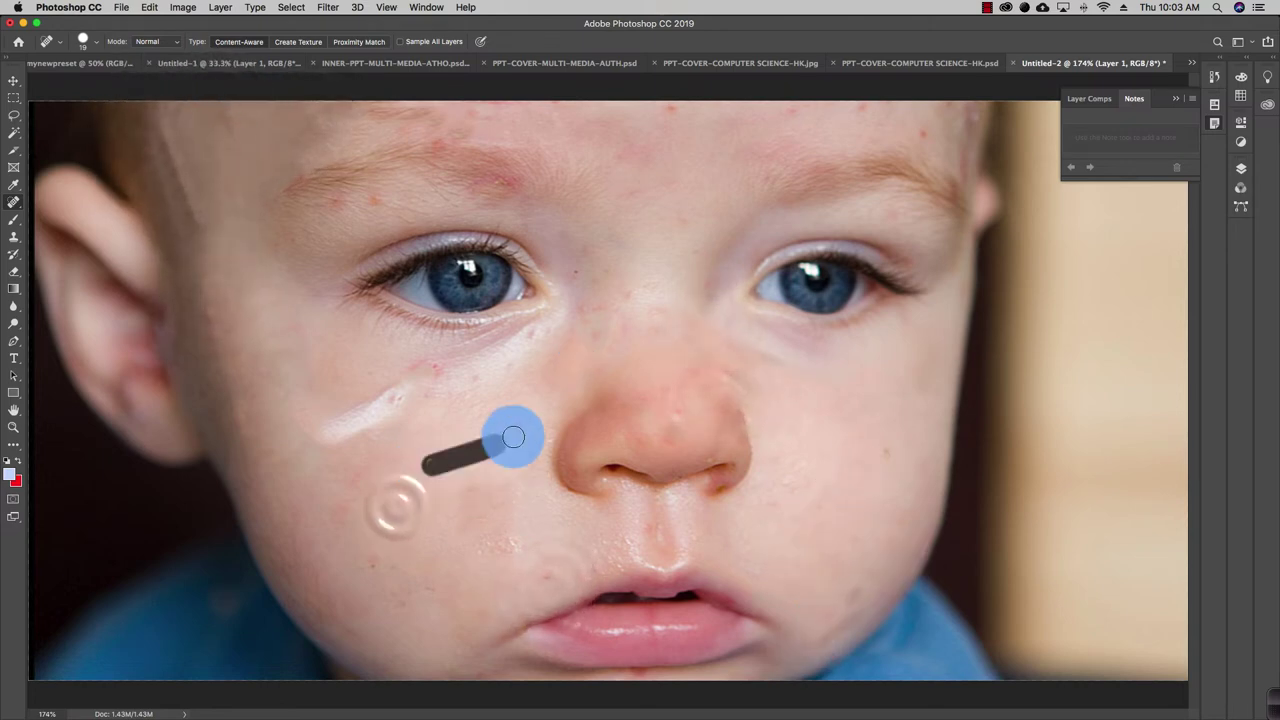
drag(383, 369, 429, 371)
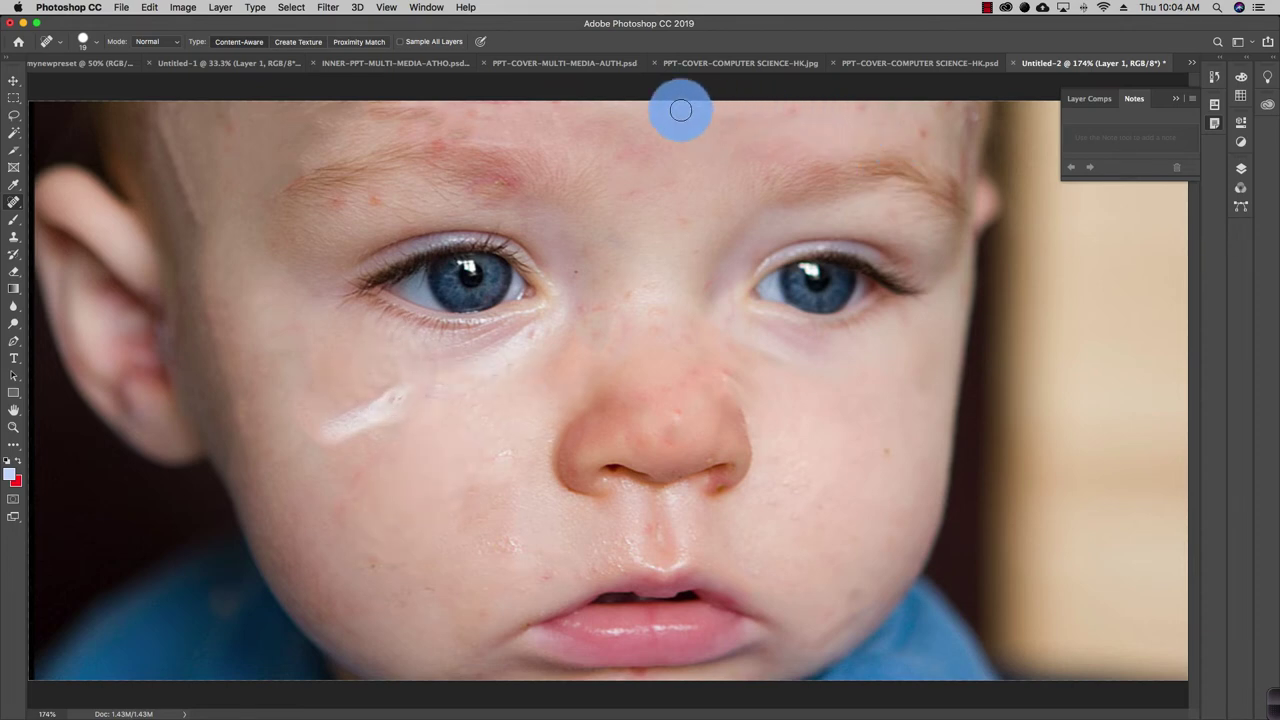
mouse_move(655, 109)
mouse_down()
mouse_move(896, 114)
mouse_move(931, 134)
mouse_move(945, 117)
mouse_move(963, 168)
mouse_move(966, 118)
mouse_up()
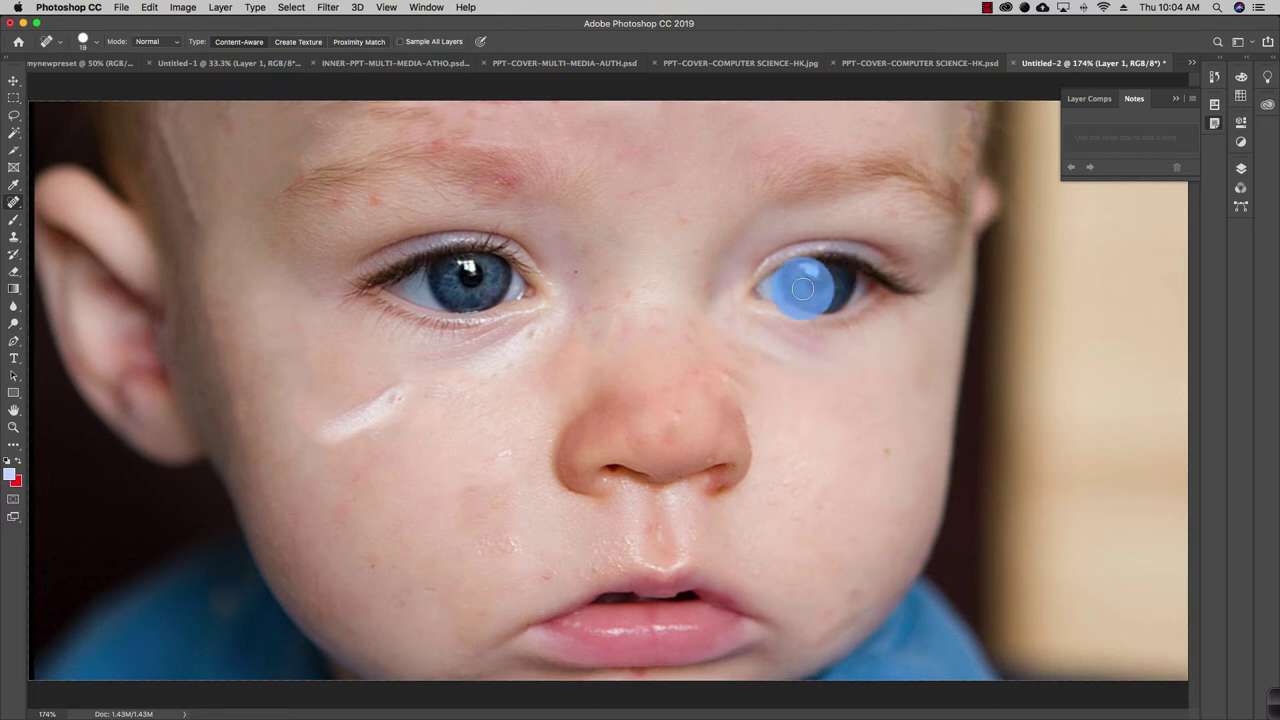
mouse_move(760, 281)
mouse_down()
mouse_move(701, 312)
mouse_move(649, 284)
mouse_up()
- Create a new document 2000 px wide and 500 px high with a white background
key(super+n)
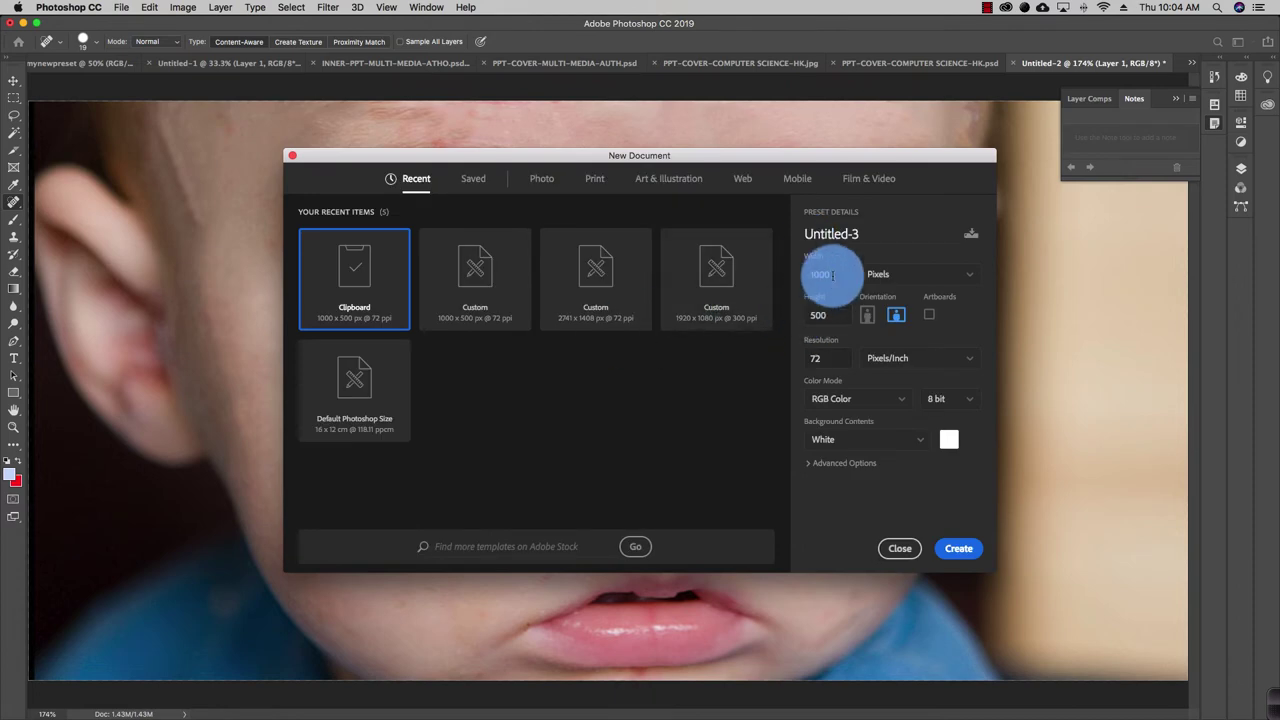
double_click(829, 273)
text(2)
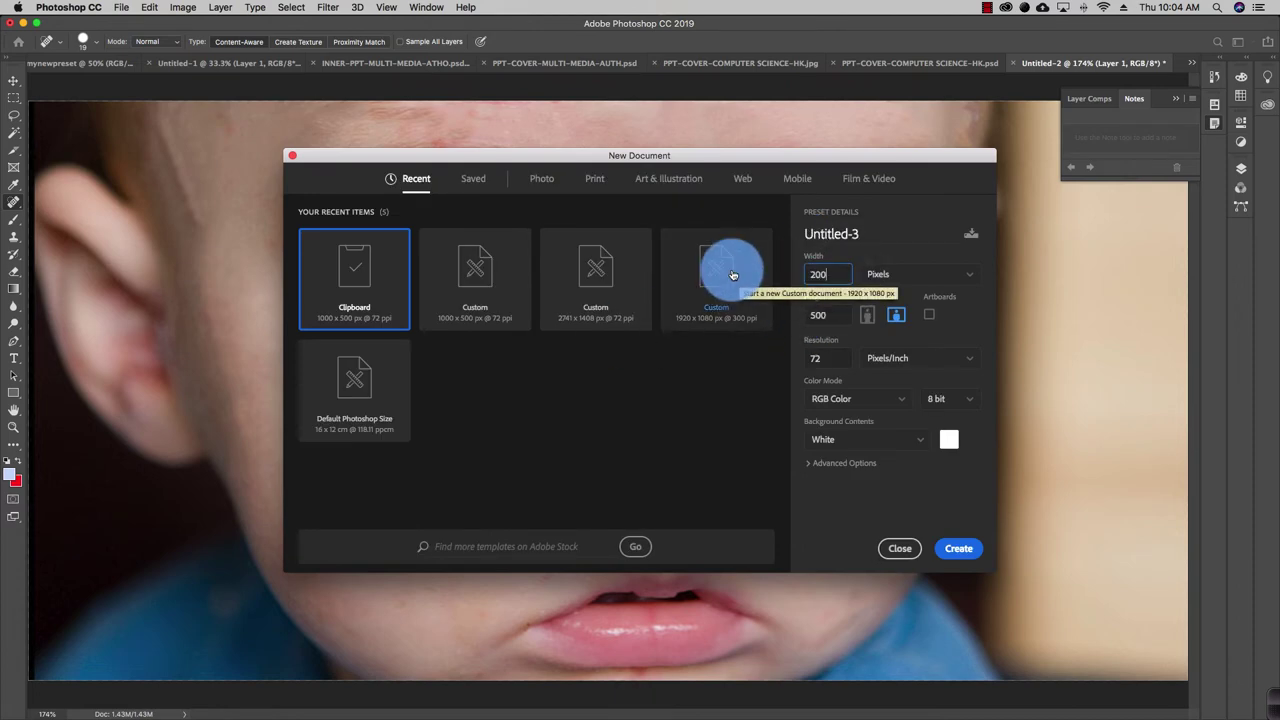
text(000)
key(Return)
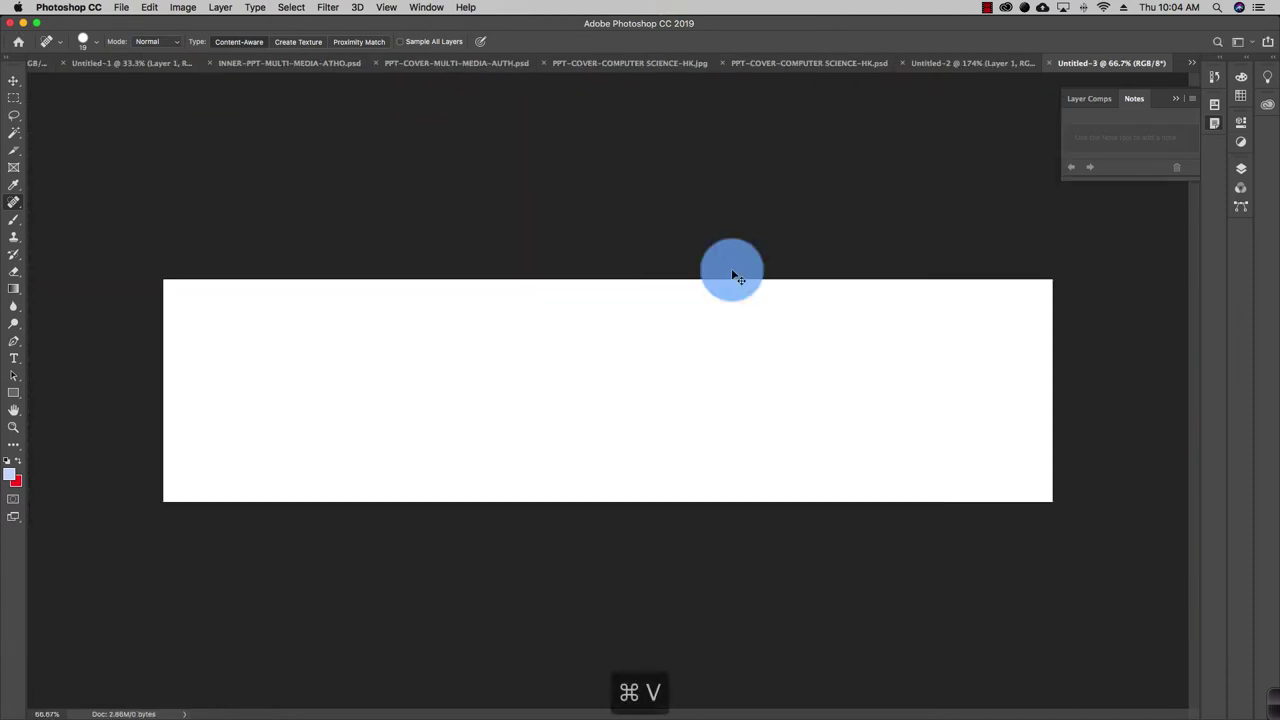
- Paste the original blemished photo and move it flush against the left edge of the canvas
key(super+v)
click(14, 80)
drag(562, 358, 345, 357)
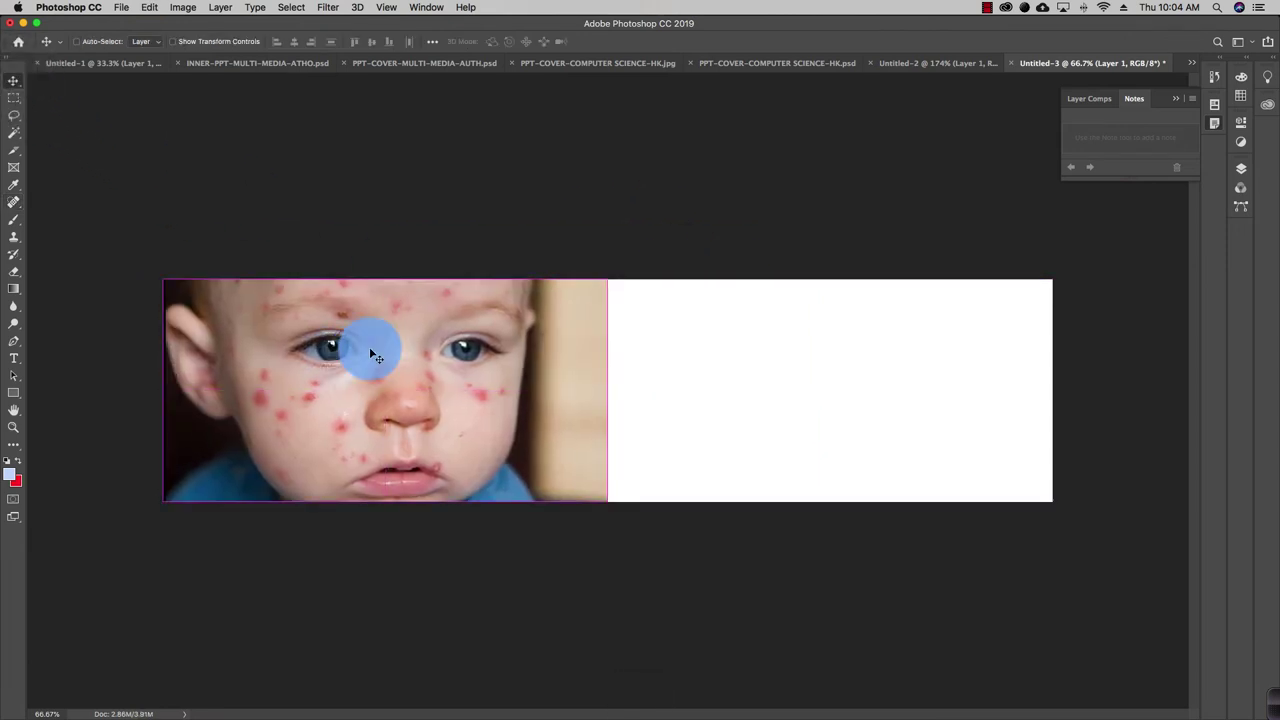
key(super+0)
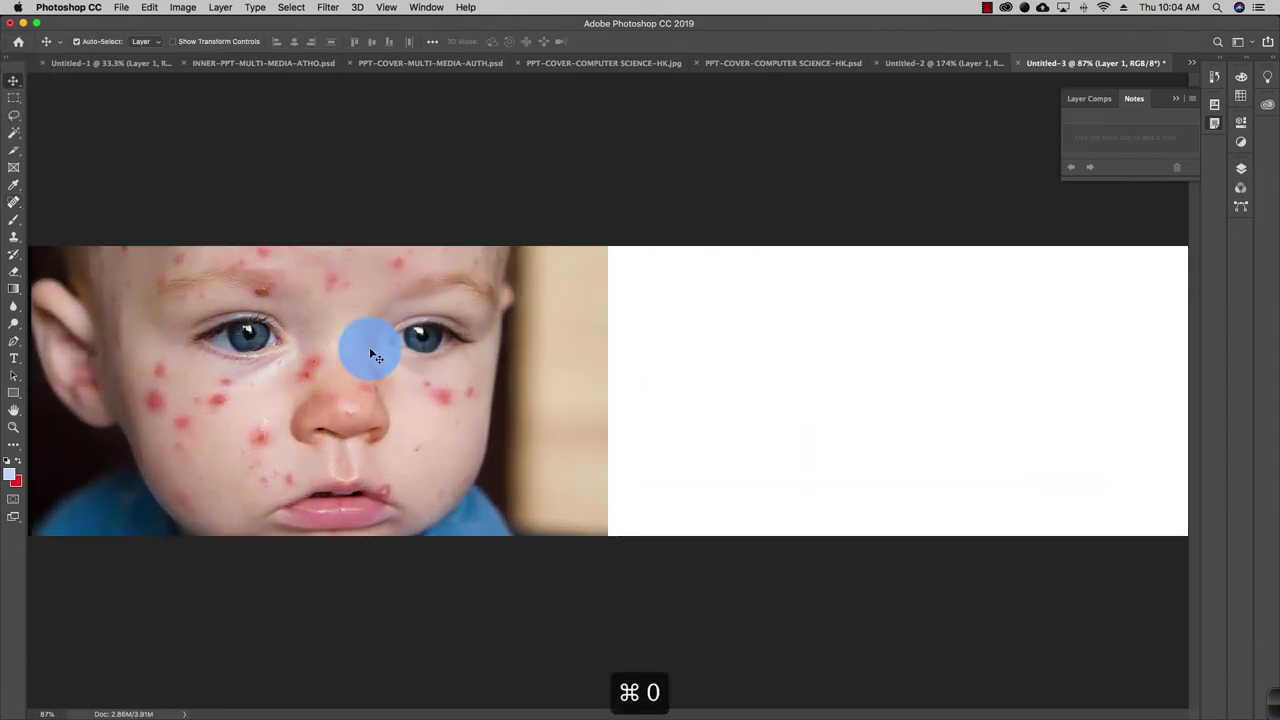
- Copy the entire retouched photo from the Untitled-2 document
click(940, 62)
key(super+a)
key(super+c)
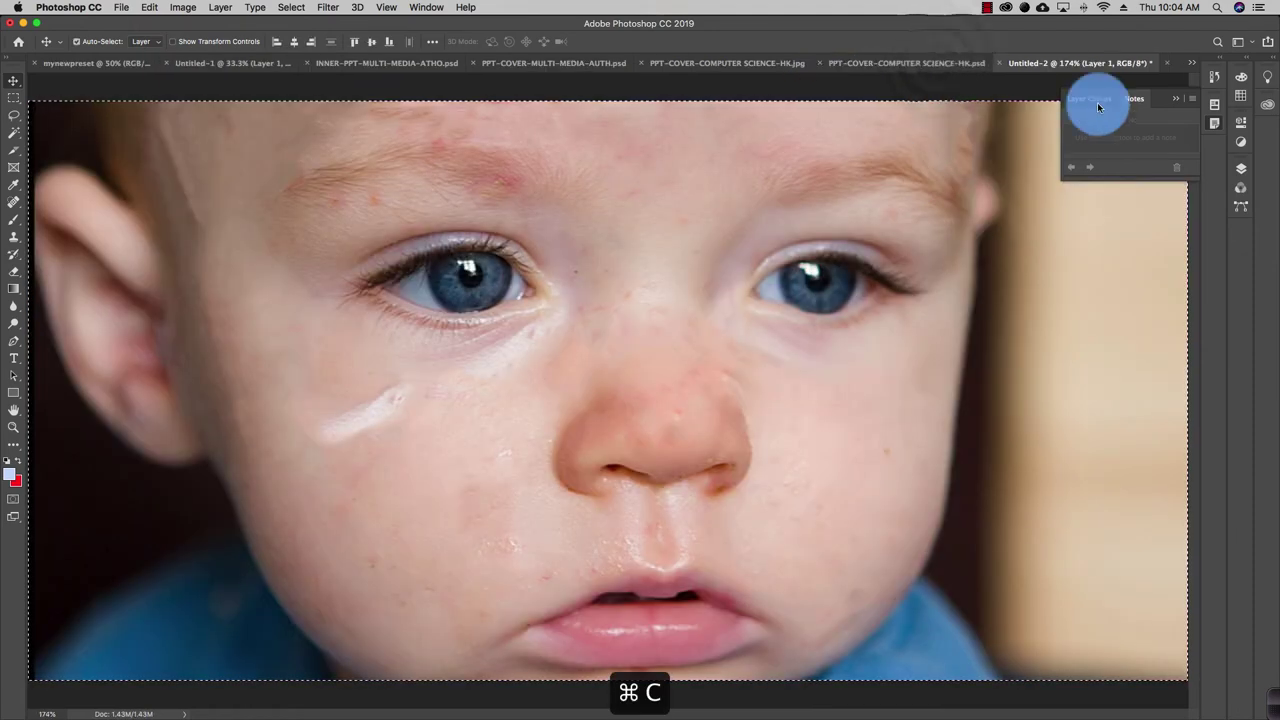
- Paste the retouched photo into Untitled-3 and place it in the empty half beside the original
click(1190, 64)
click(1103, 150)
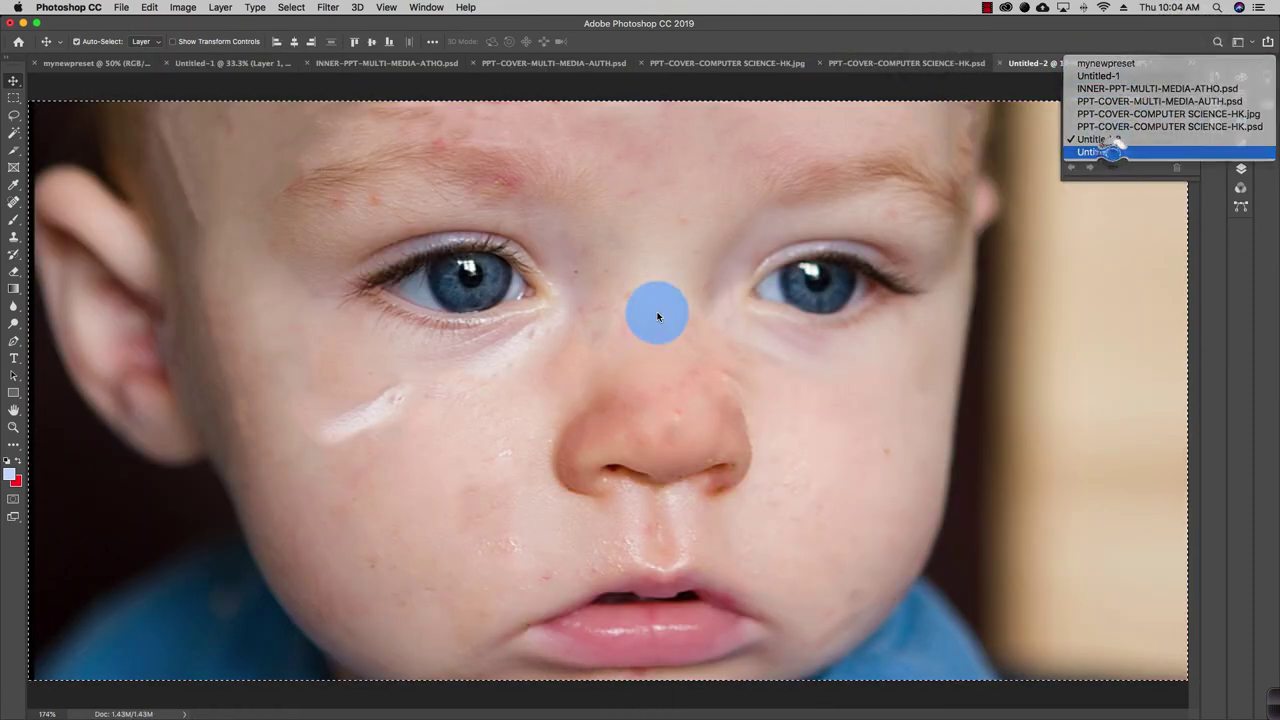
key(super+v)
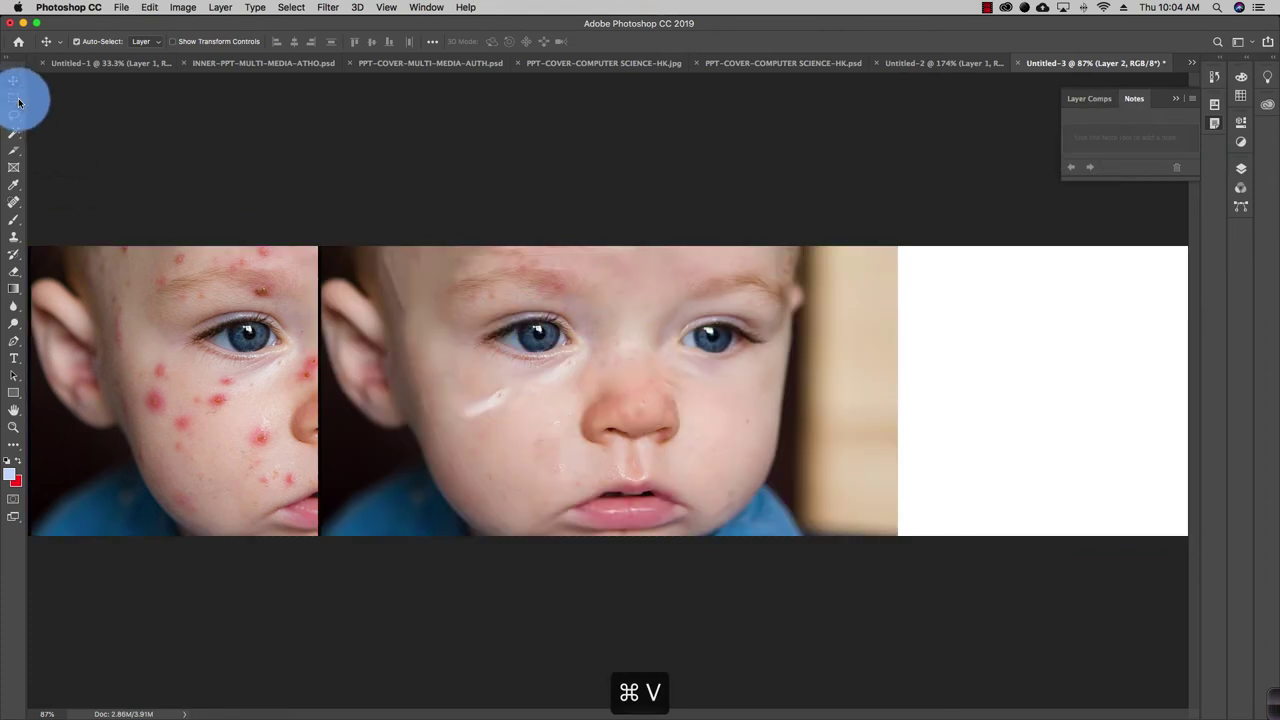
drag(535, 385, 815, 432)
click(858, 598)
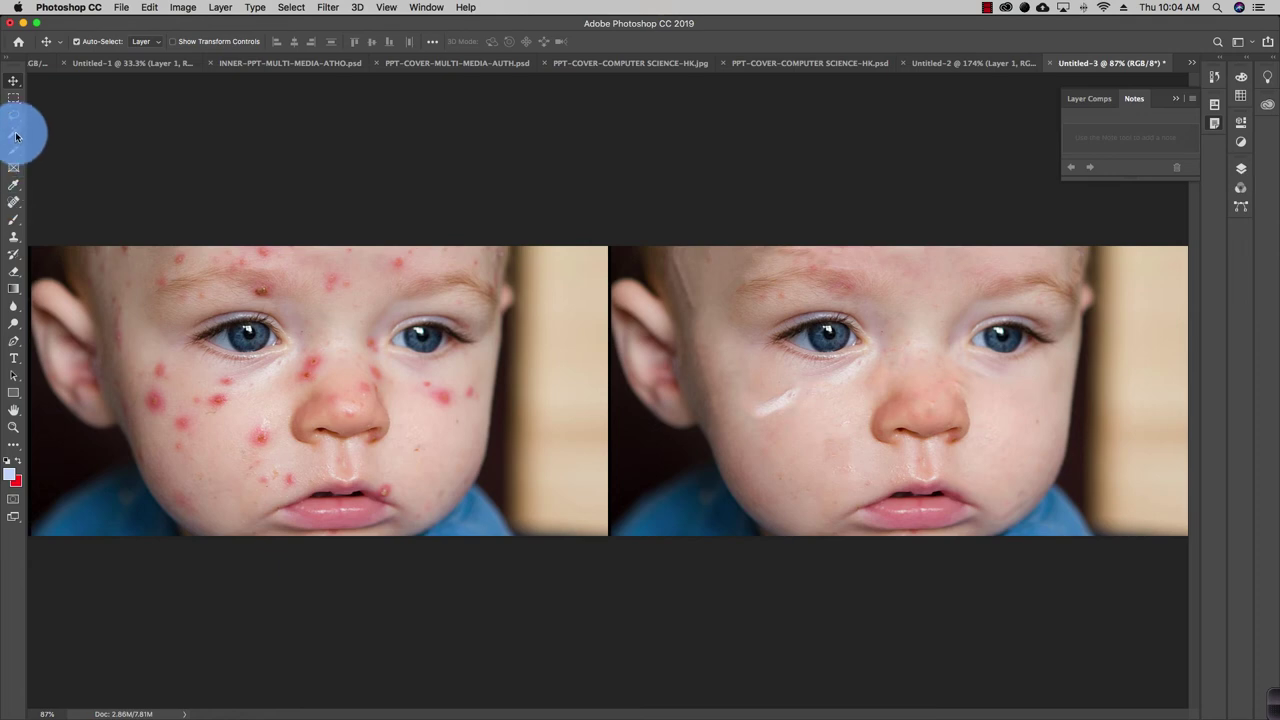
- Make the retouched photo's layer active and choose the Spot Healing Brush for further touch-ups
click(11, 205)
click(5, 259)
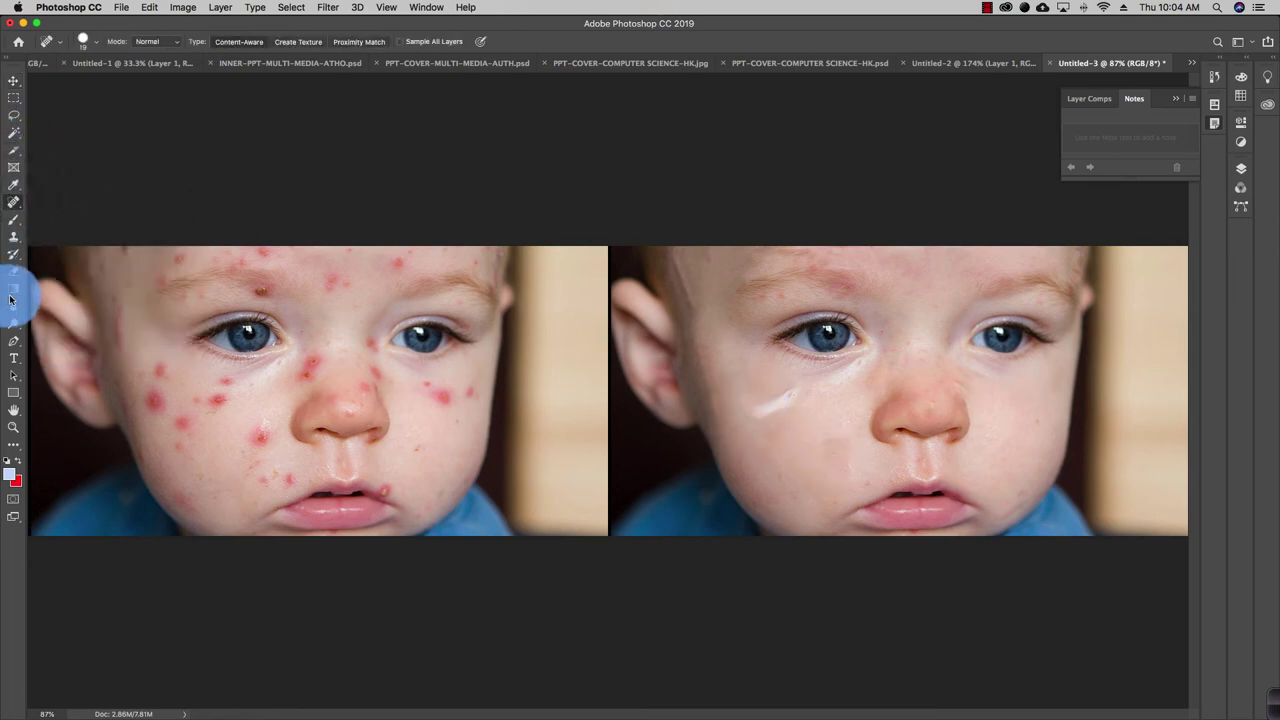
right_click(965, 380)
click(15, 78)
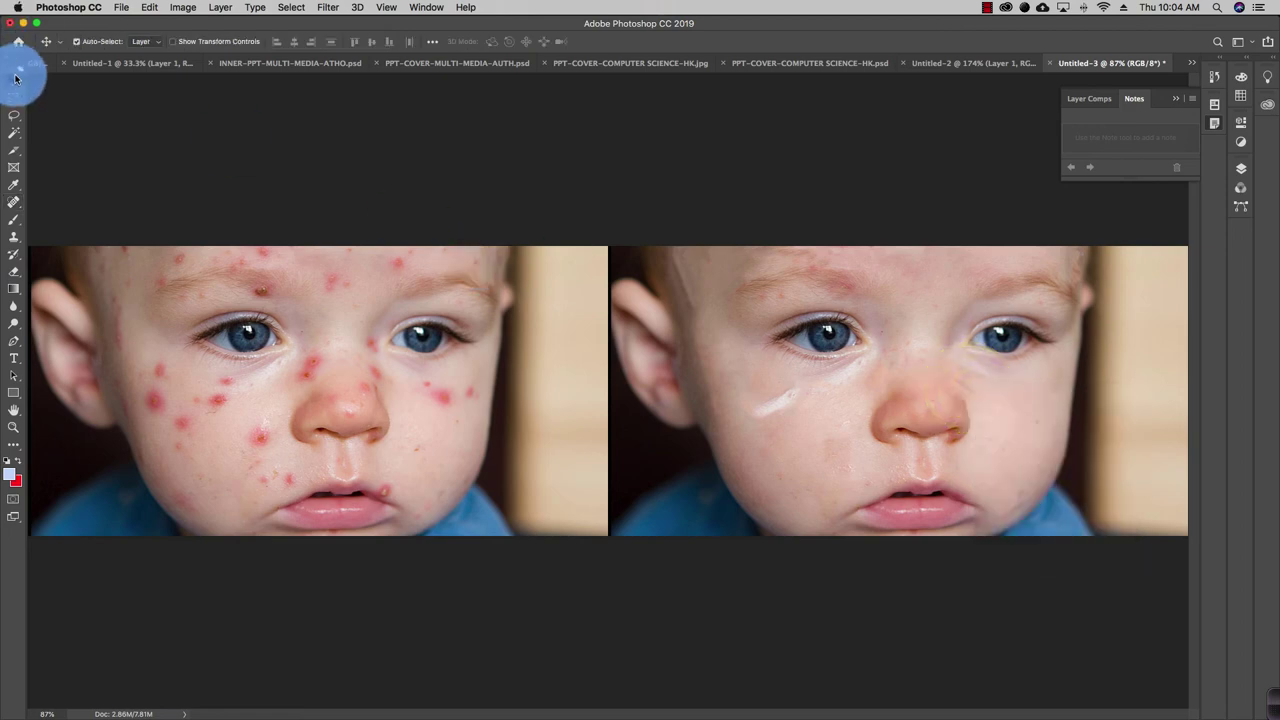
click(932, 383)
right_click(828, 340)
click(15, 217)
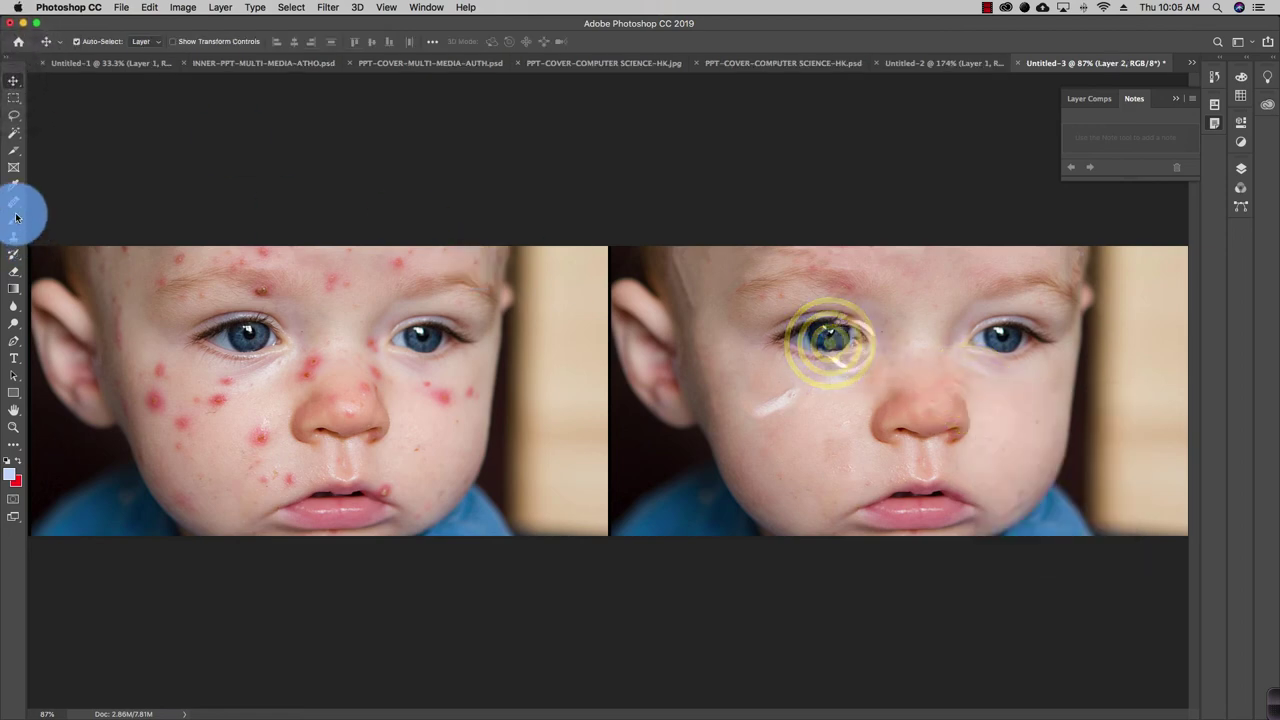
click(14, 201)
- Heal the white streak on the retouched cheek and the uneven skin below the eye beside it
mouse_move(740, 400)
mouse_down()
mouse_move(812, 394)
mouse_move(741, 403)
mouse_move(782, 406)
mouse_up()
mouse_move(747, 406)
mouse_down()
mouse_move(782, 400)
mouse_move(748, 422)
mouse_move(825, 408)
mouse_move(759, 426)
mouse_move(783, 407)
mouse_move(789, 423)
mouse_move(766, 403)
mouse_move(829, 411)
mouse_move(801, 392)
mouse_move(865, 392)
mouse_move(799, 392)
mouse_move(868, 380)
mouse_up()
drag(814, 382, 768, 400)
drag(754, 404, 830, 412)
drag(760, 412, 866, 382)
mouse_move(848, 376)
mouse_down()
mouse_move(912, 366)
mouse_move(851, 376)
mouse_up()
drag(774, 372, 886, 356)
- Even out the skin on both cheeks, the jaw and beside the mouth of the retouched face with the Spot Healing Brush
drag(968, 375, 1042, 375)
mouse_move(1034, 486)
mouse_down()
mouse_move(991, 514)
mouse_move(1023, 500)
mouse_up()
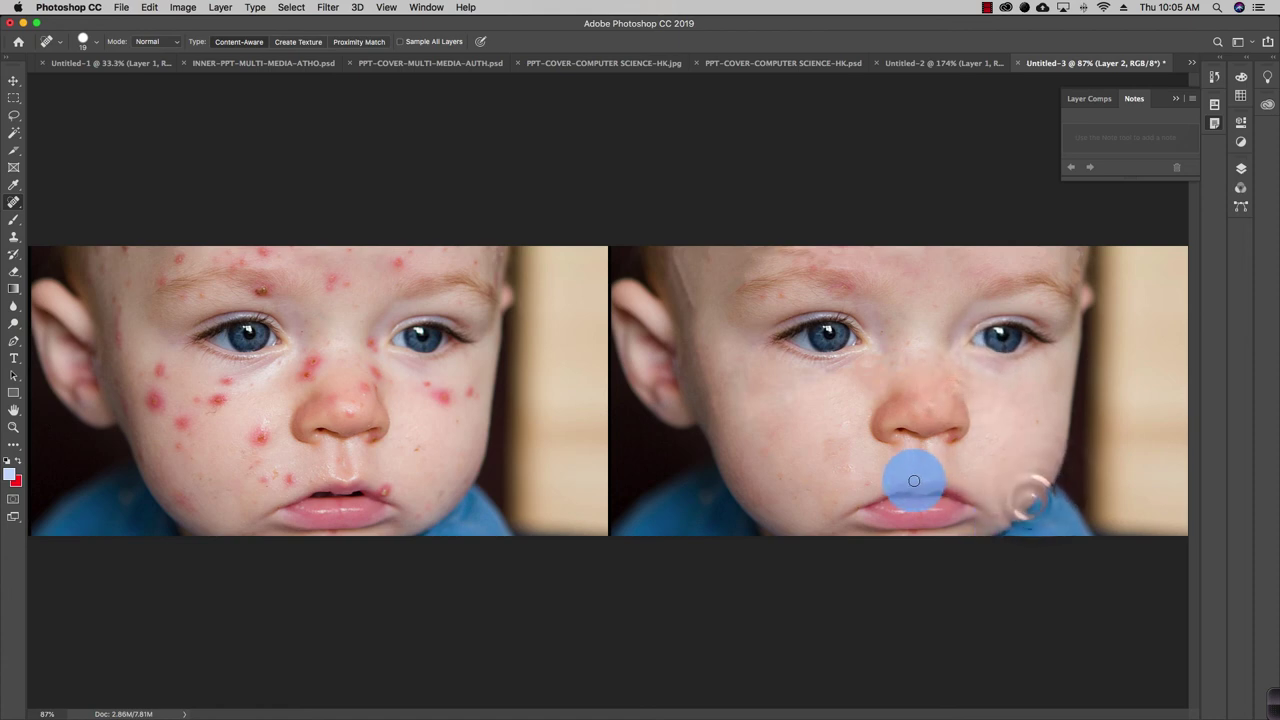
drag(914, 481, 897, 466)
drag(851, 468, 851, 468)
drag(765, 484, 890, 465)
mouse_move(872, 455)
mouse_down()
mouse_move(805, 426)
mouse_move(850, 428)
mouse_up()
- Touch up the skin along the cheek-side edge of the retouched nose and undo the last stroke
click(867, 407)
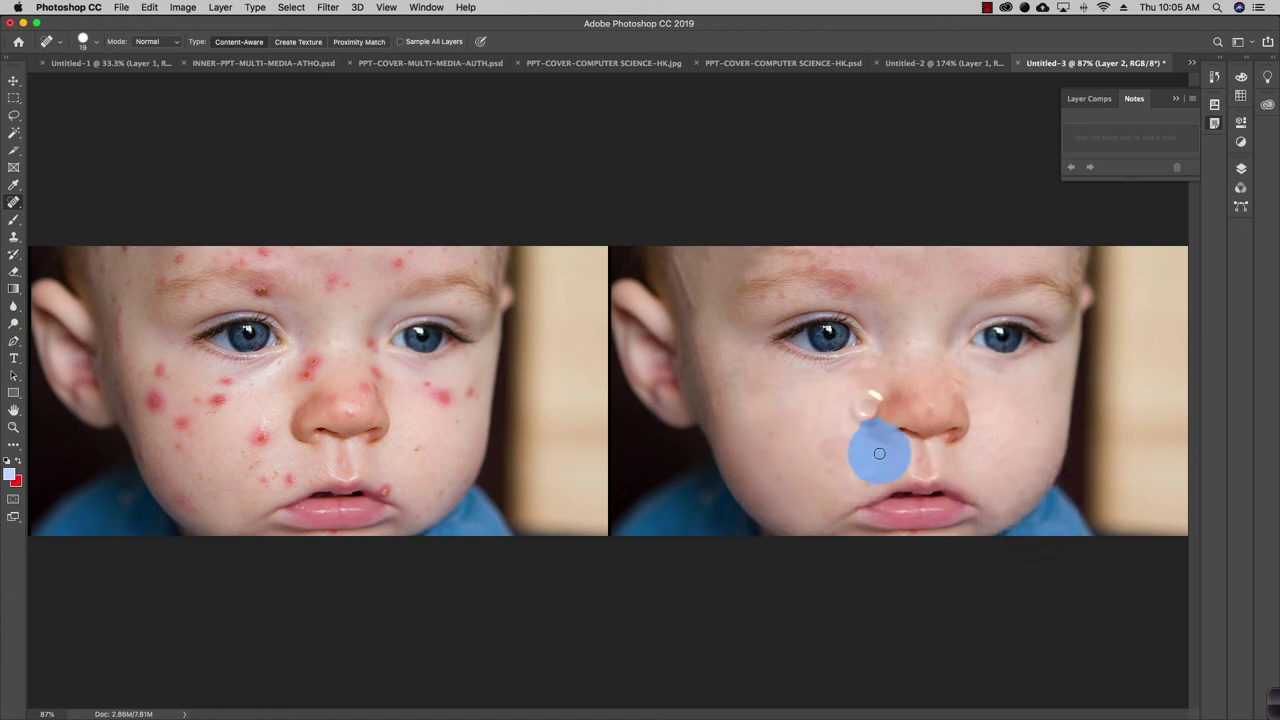
click(879, 389)
click(868, 417)
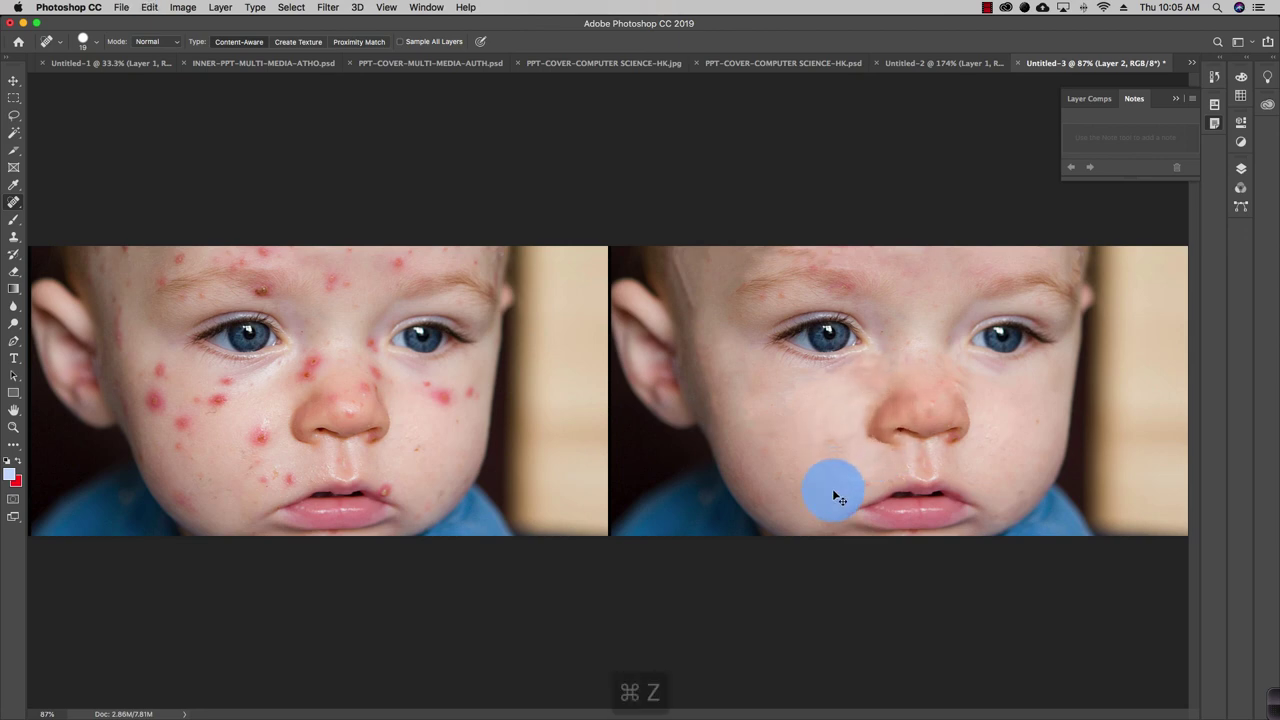
- Heal the skin between the nostril and the upper lip on the white-streak side of the retouched face
drag(900, 466, 900, 466)
drag(877, 481, 877, 481)
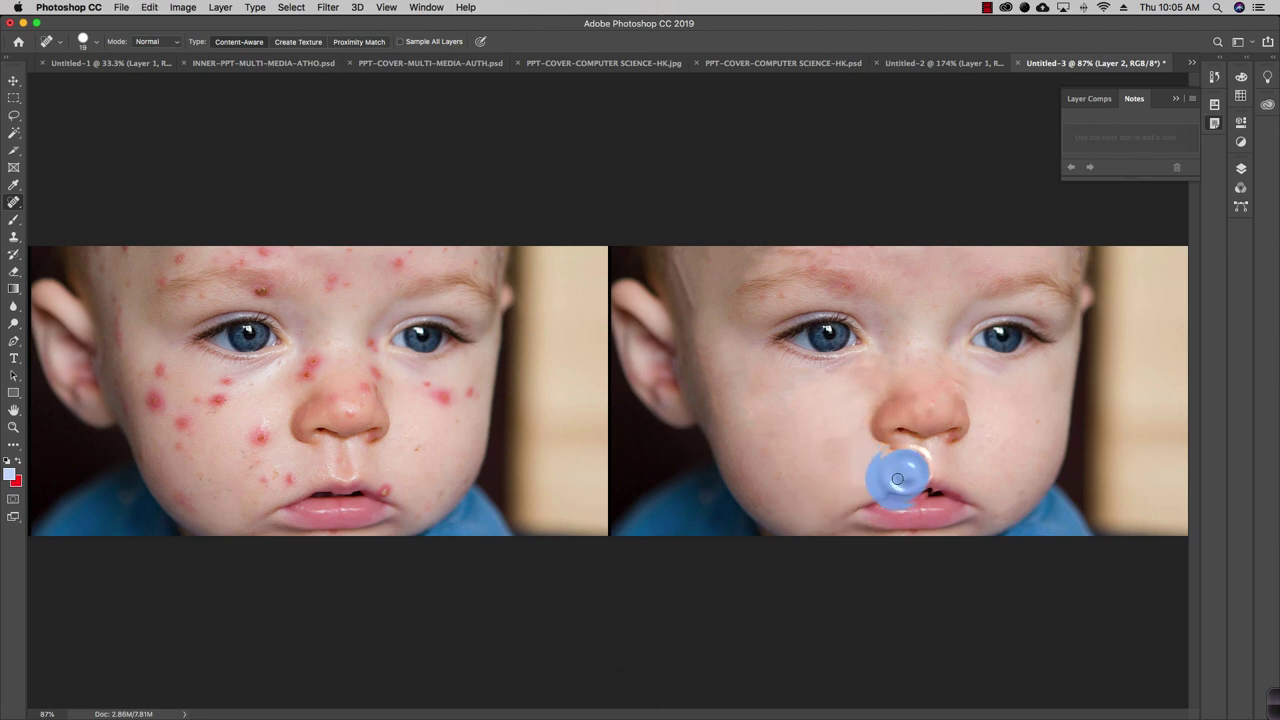
click(898, 476)
click(900, 460)
click(894, 451)
click(889, 452)
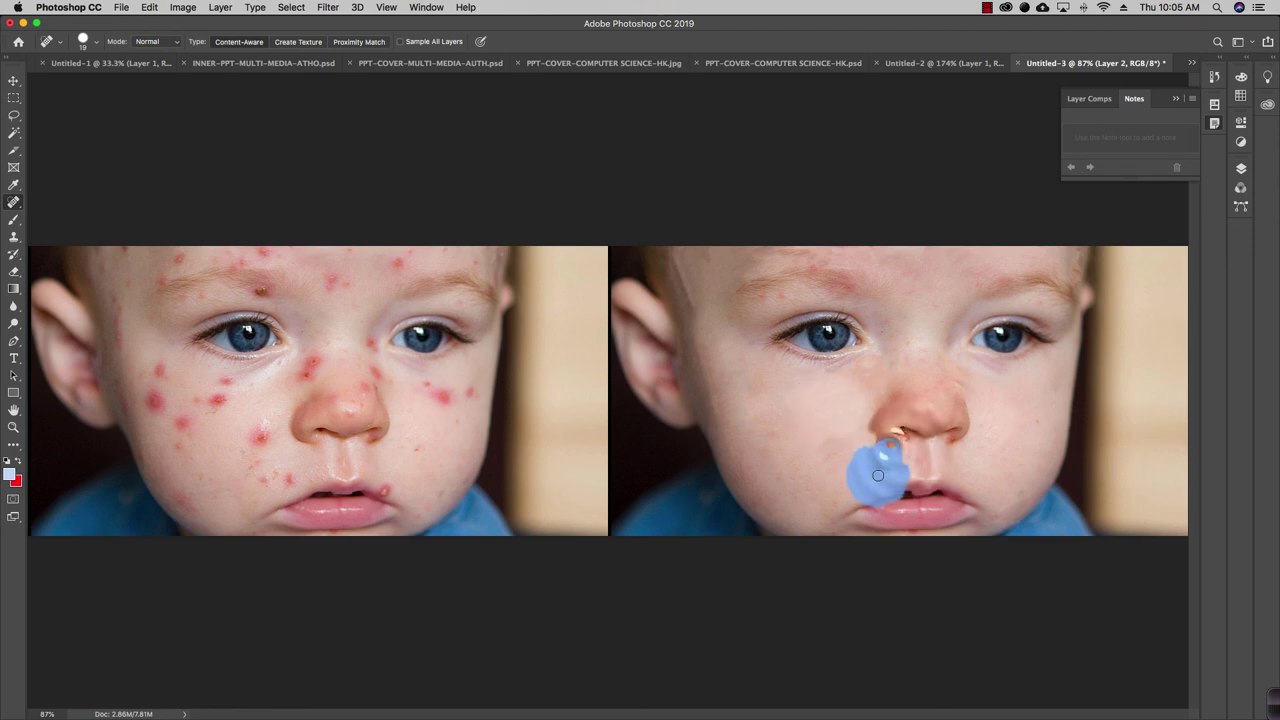
click(886, 477)
click(891, 466)
click(888, 480)
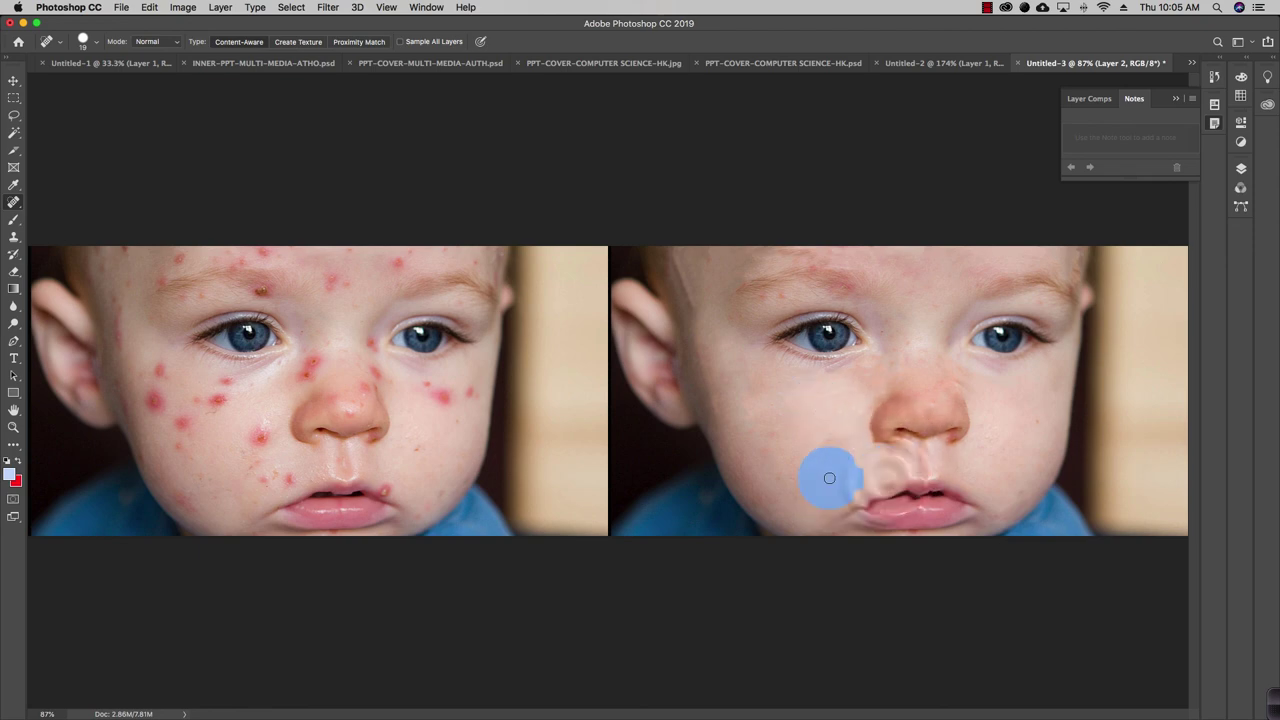
- Smooth the rest of the skin under the retouched nose, across the central groove down to the upper lip
mouse_move(948, 441)
mouse_down()
mouse_move(1018, 477)
mouse_move(951, 454)
mouse_move(992, 488)
mouse_move(956, 470)
mouse_move(981, 495)
mouse_move(968, 462)
mouse_up()
click(950, 448)
click(961, 462)
click(957, 469)
drag(917, 447, 908, 465)
drag(951, 437, 922, 467)
drag(901, 444, 914, 440)
drag(948, 434, 948, 434)
mouse_move(868, 496)
mouse_down()
mouse_move(929, 487)
mouse_move(906, 437)
mouse_up()
drag(929, 473, 927, 476)
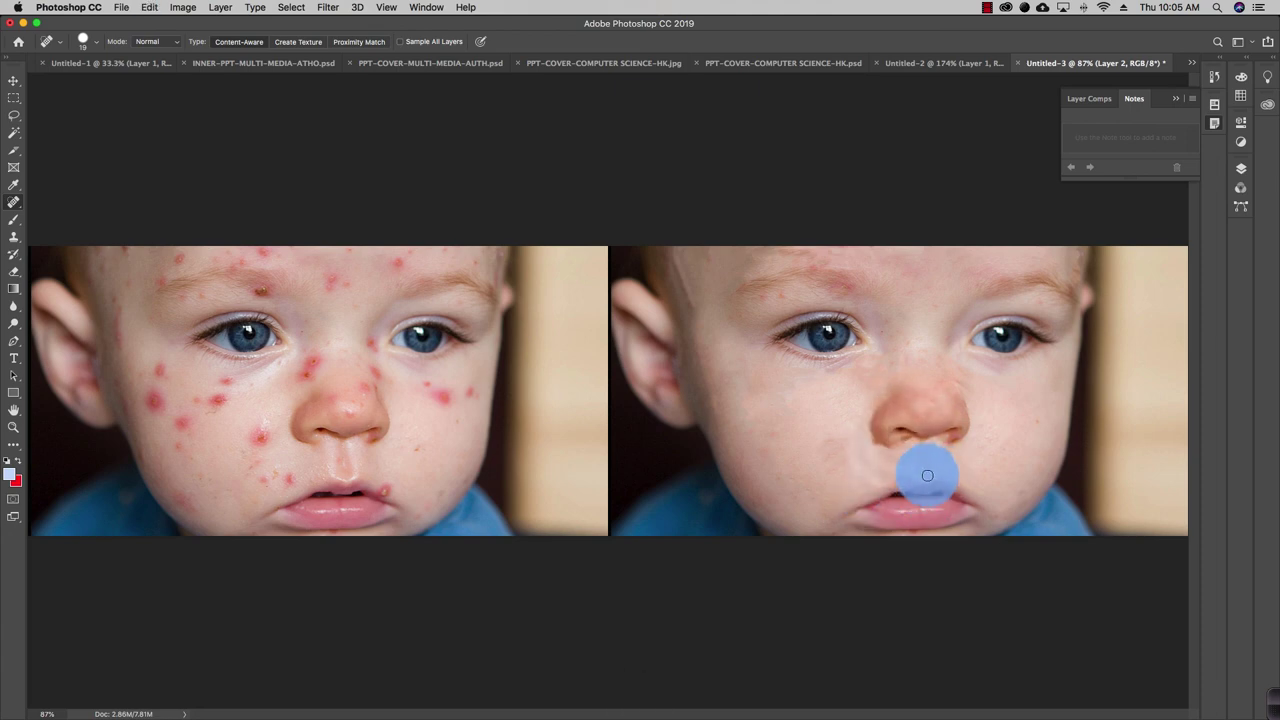
- Heal the reddish patches along the upper edge of the forehead in the retouched photo
drag(858, 257, 724, 251)
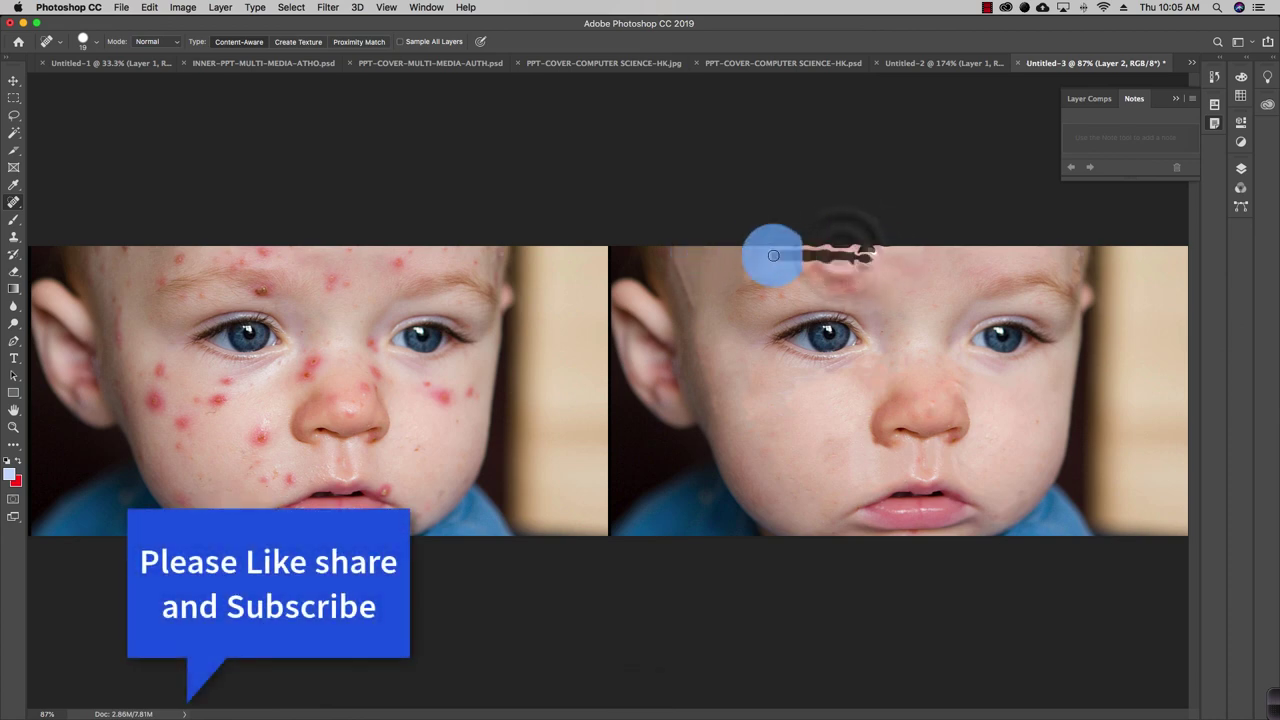